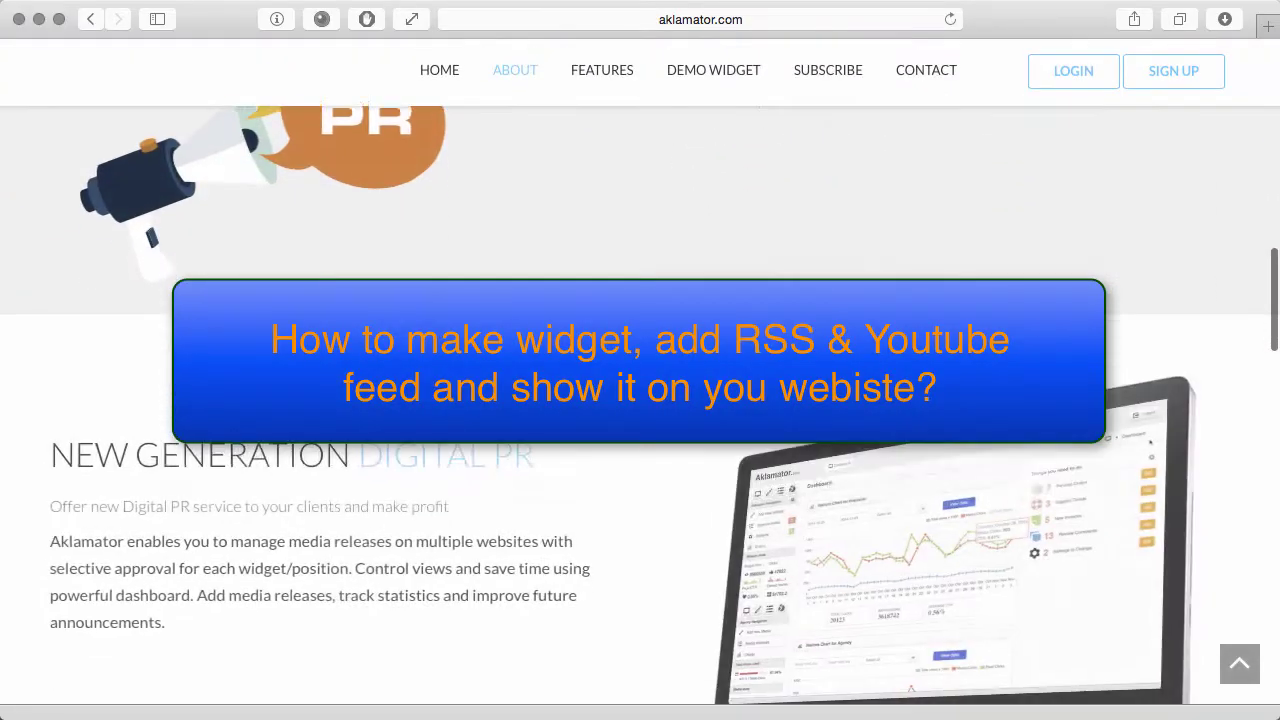
Log in with the saved credentials and start a new widget titled 'Aklamator widget demo'.
click(1070, 70)
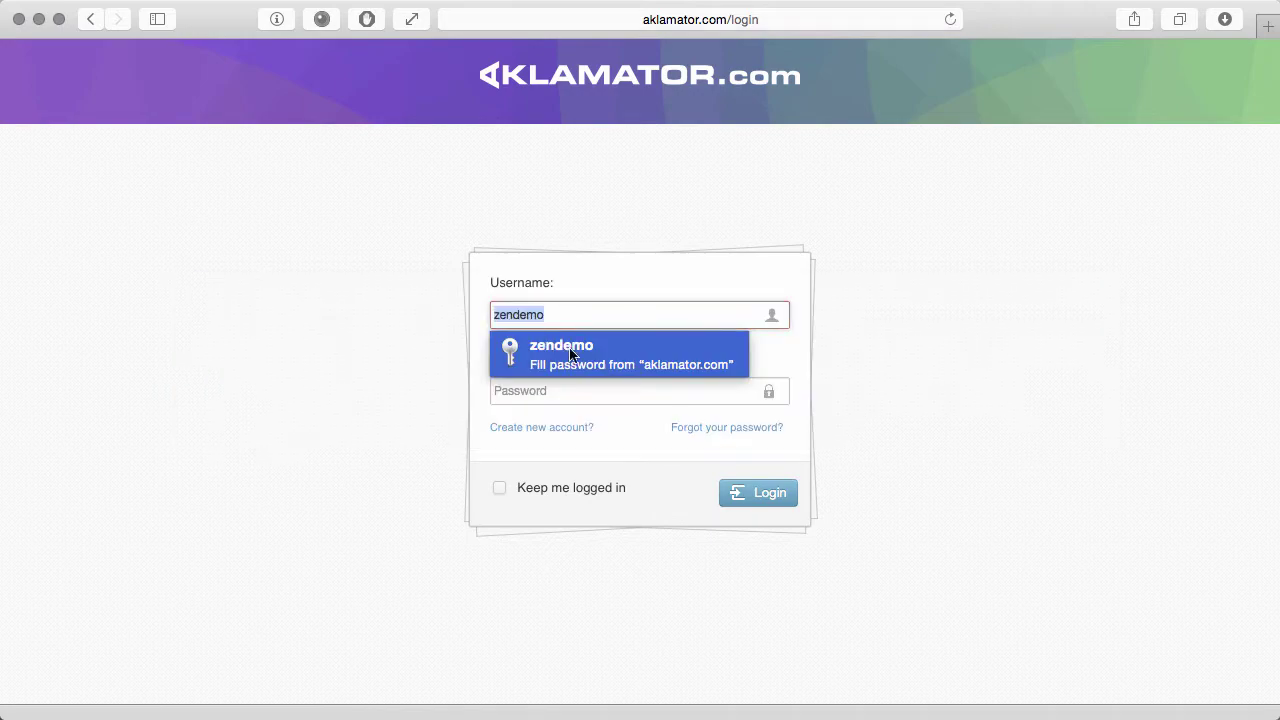
click(614, 348)
click(760, 492)
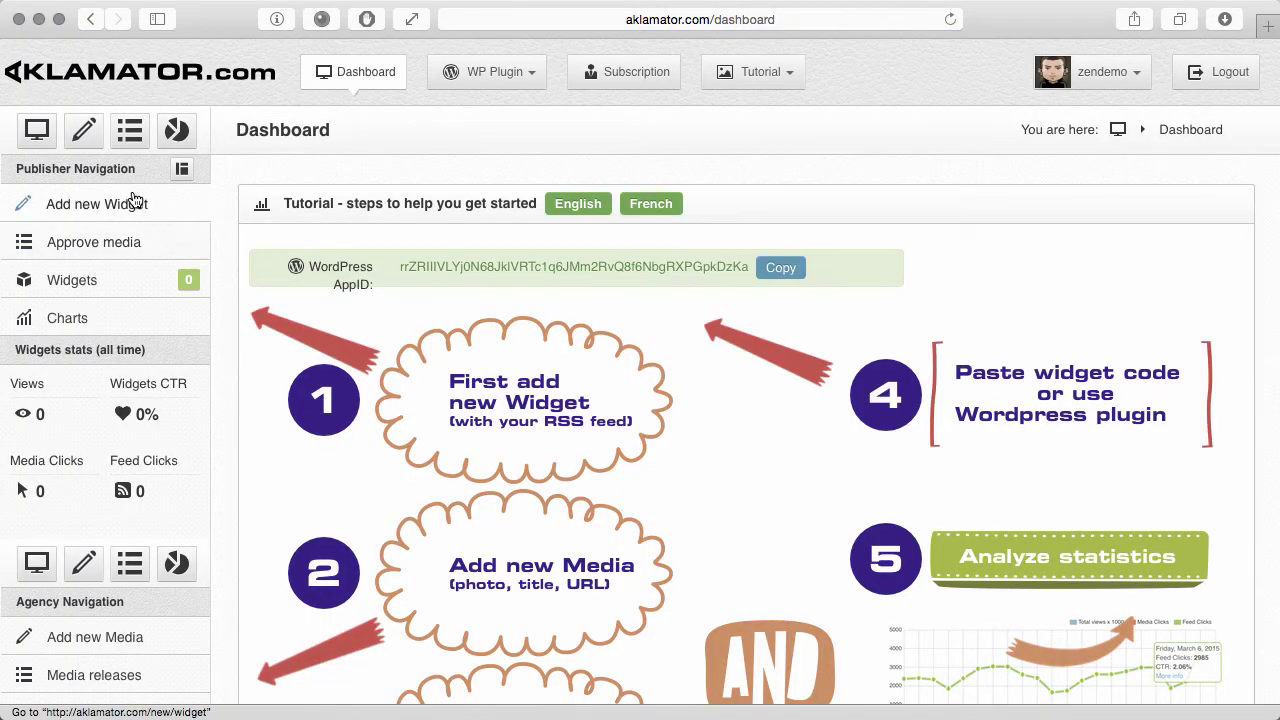
click(135, 200)
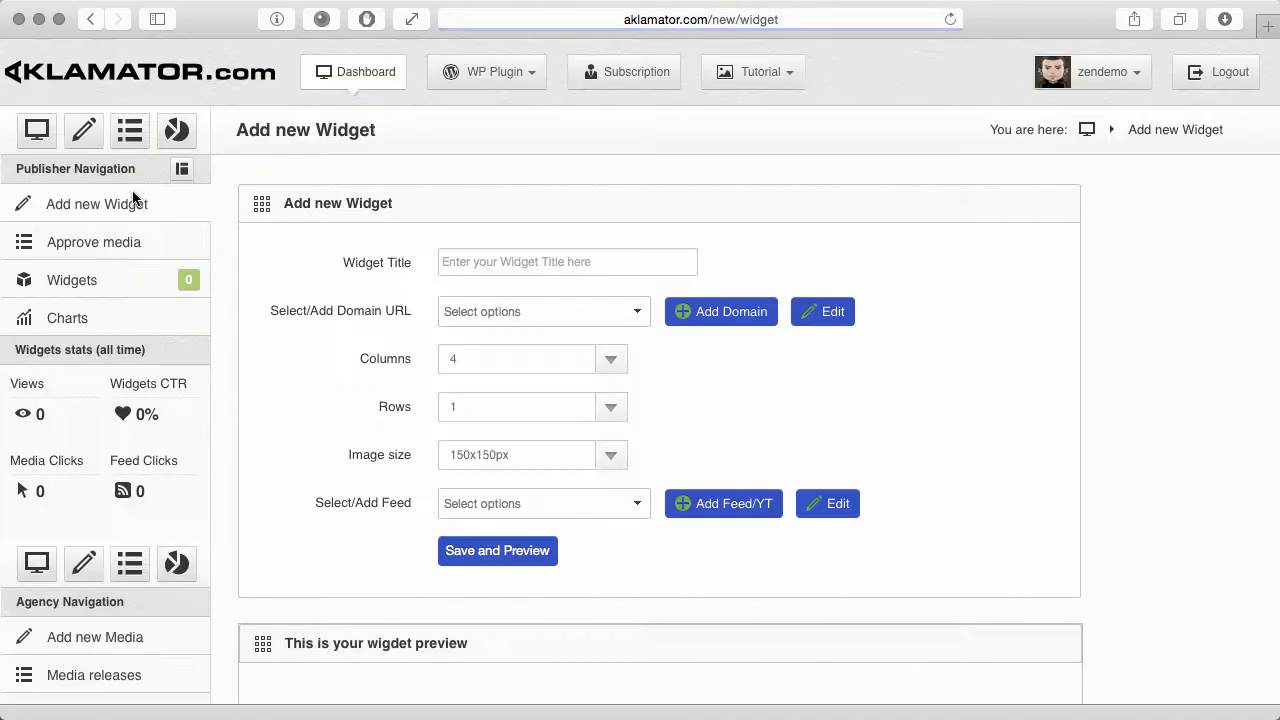
click(510, 260)
text(Aklamator widget demo)
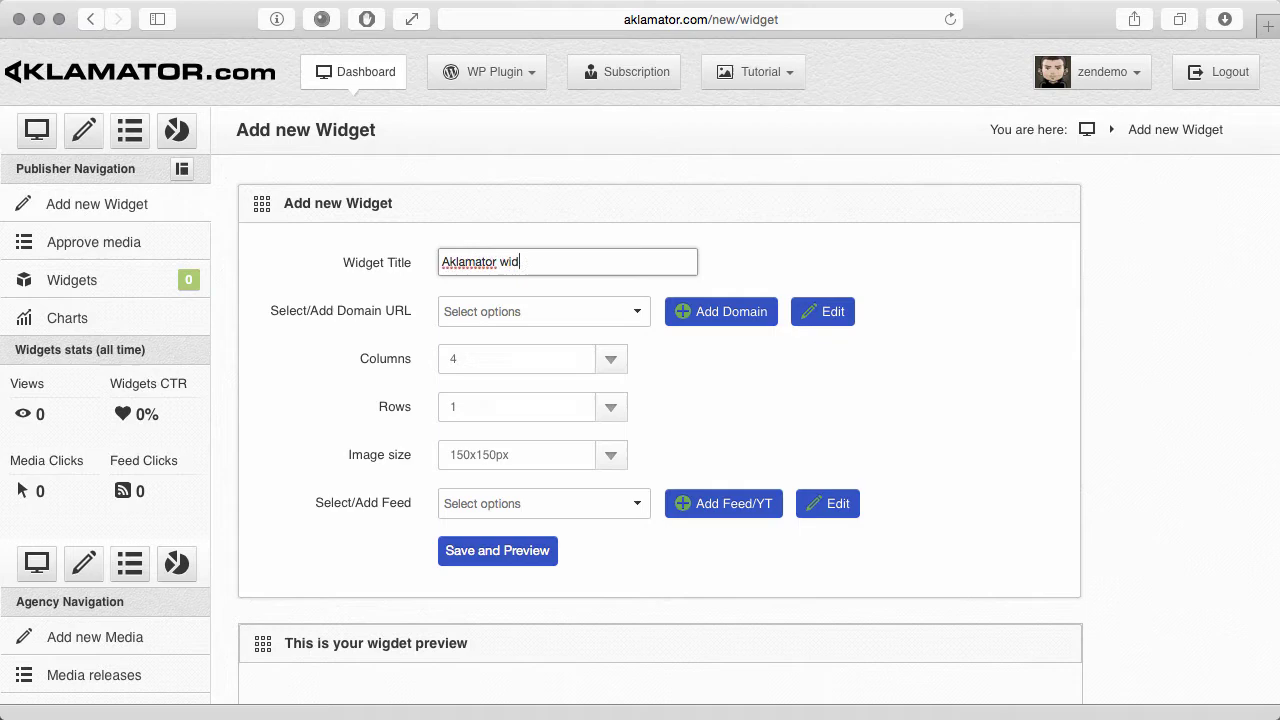
click(690, 312)
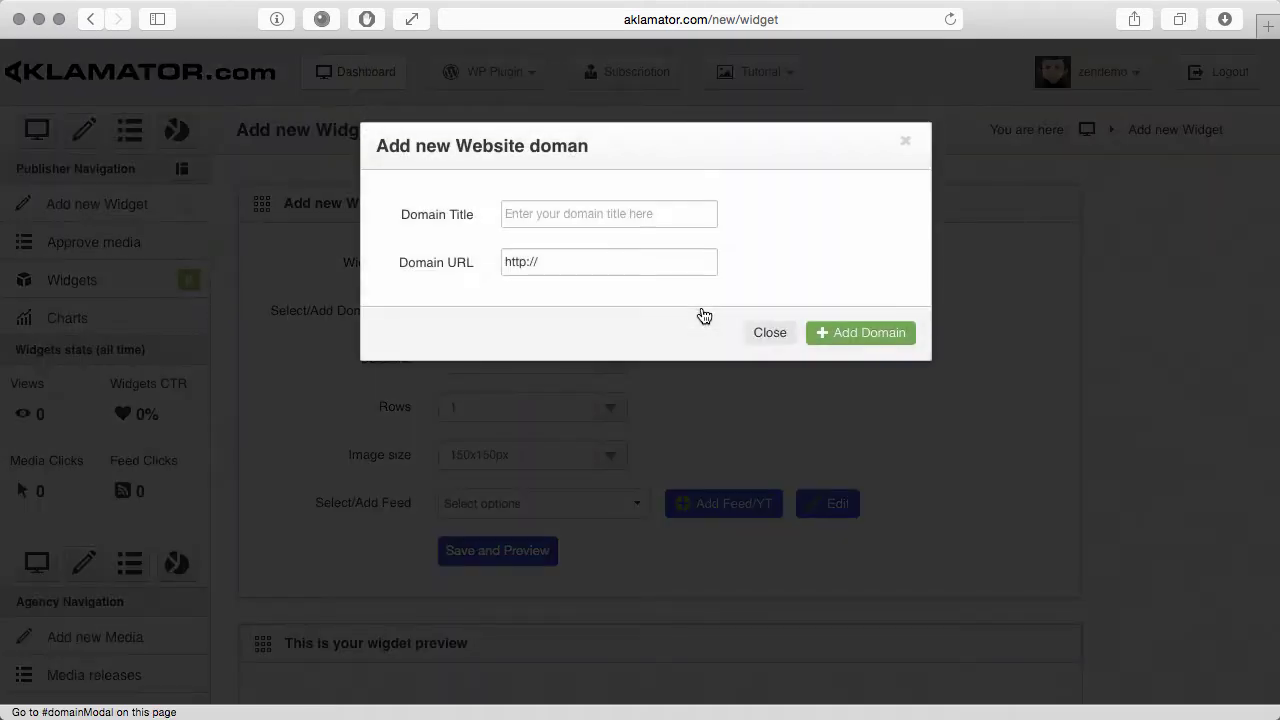
click(605, 217)
text(aklamator)
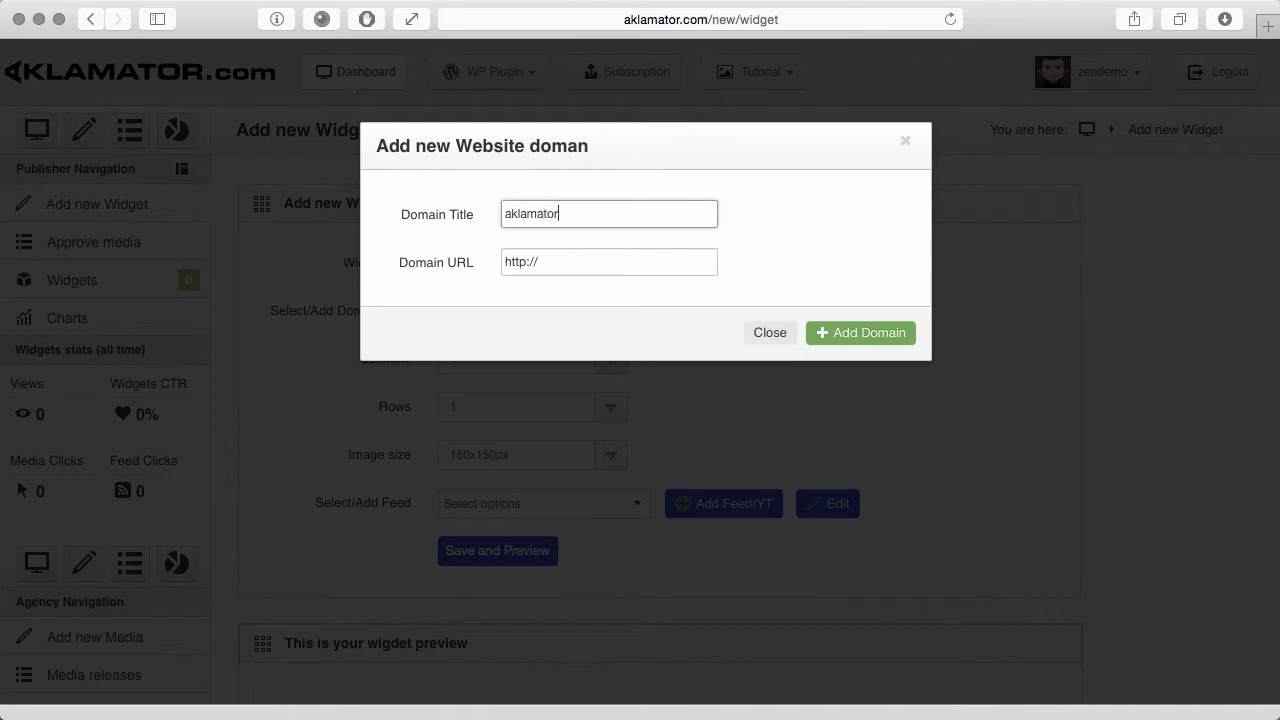
click(638, 260)
text(www.aklamator.com)
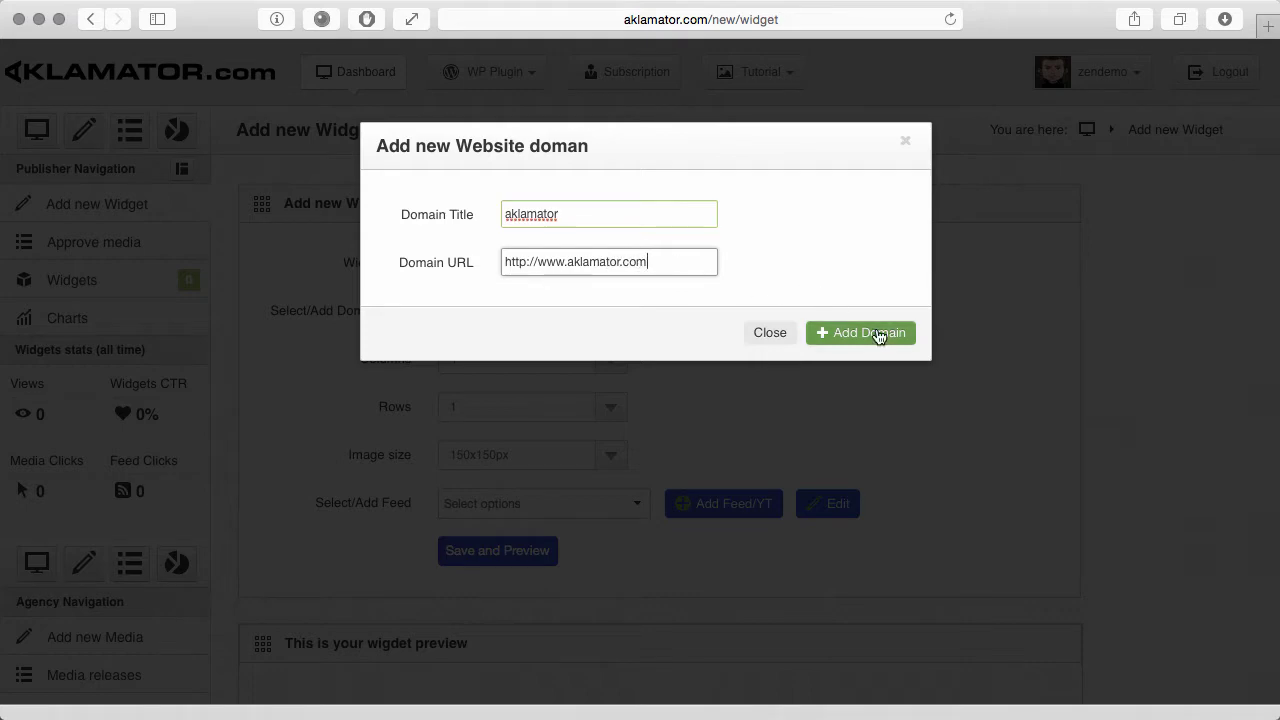
click(879, 336)
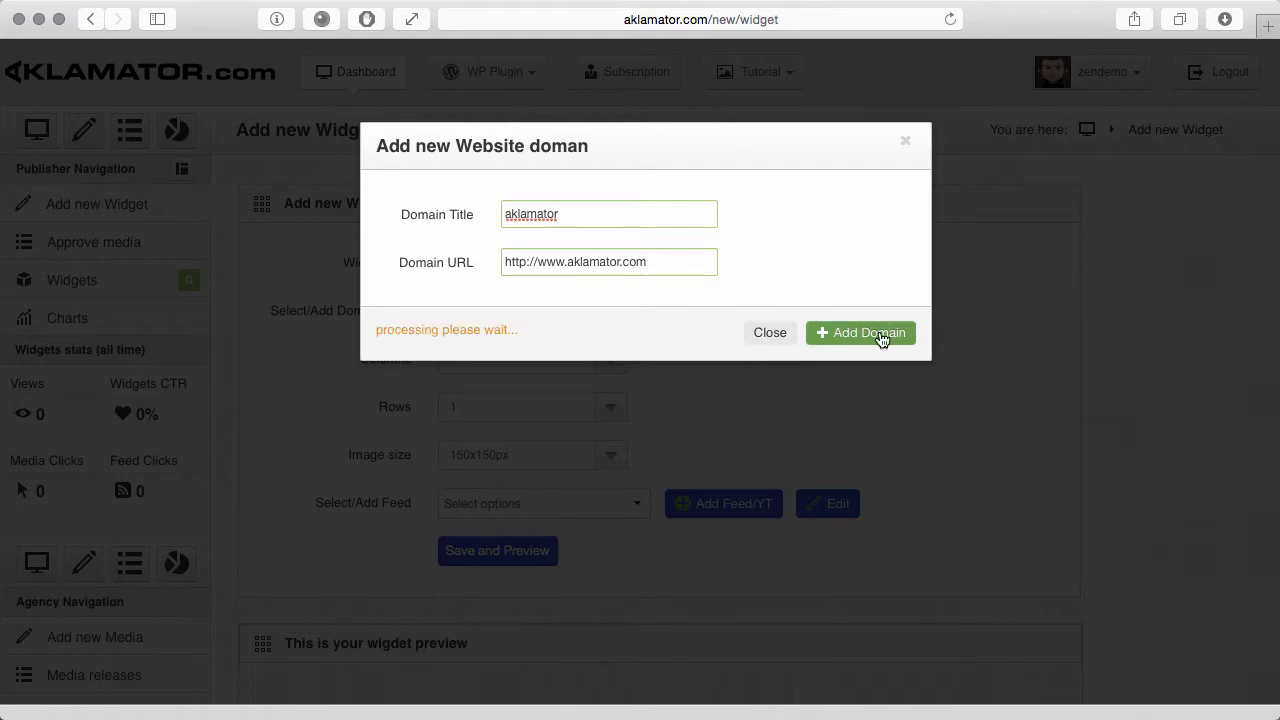
click(772, 334)
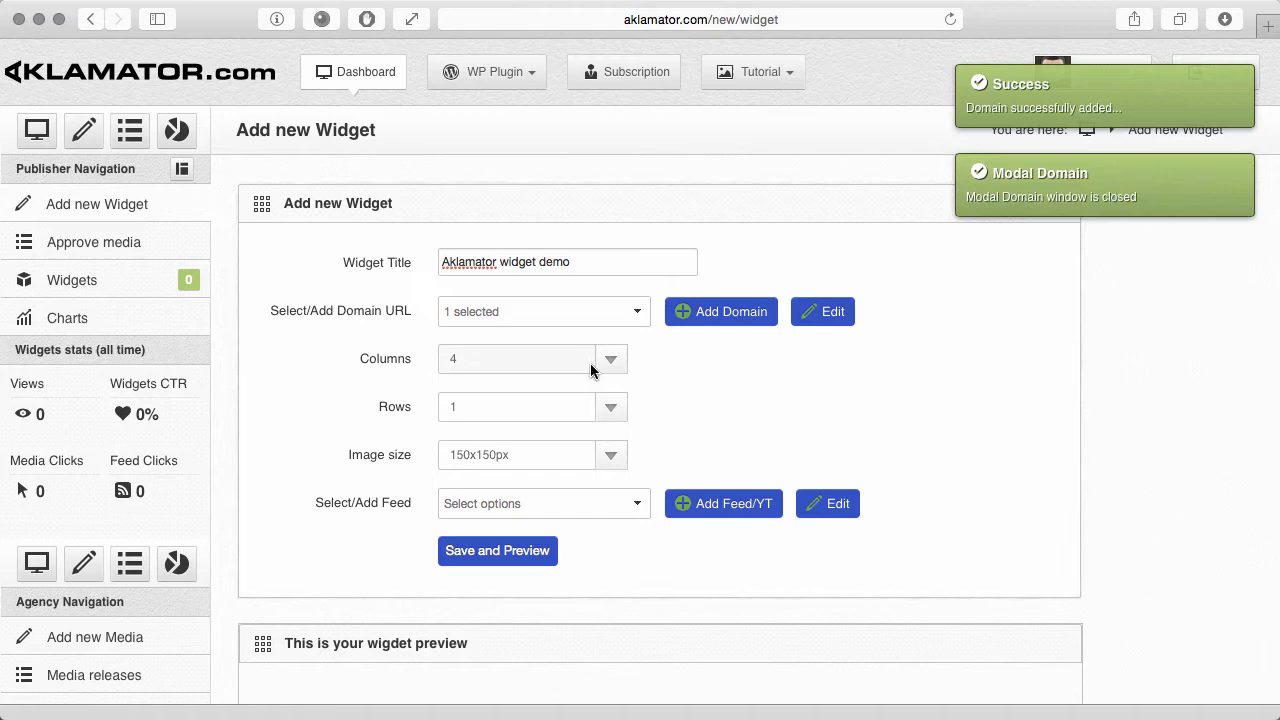
scroll(657, 419, down, 3)
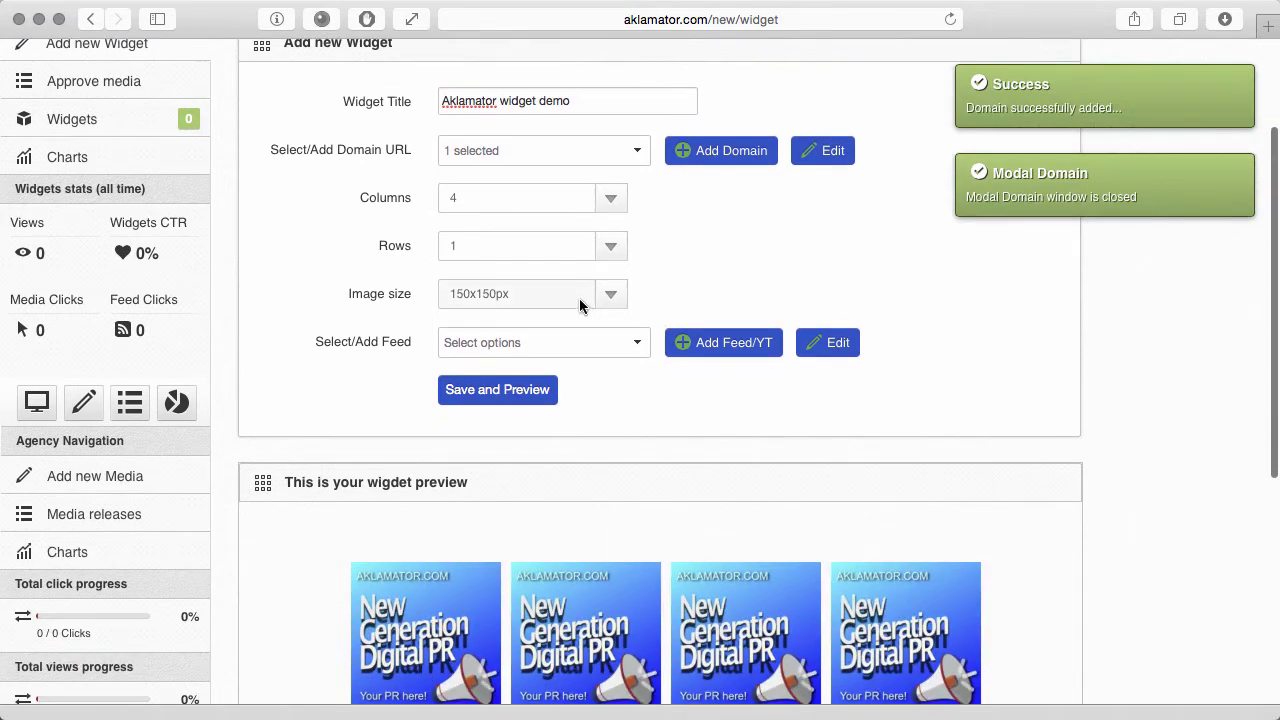
click(579, 298)
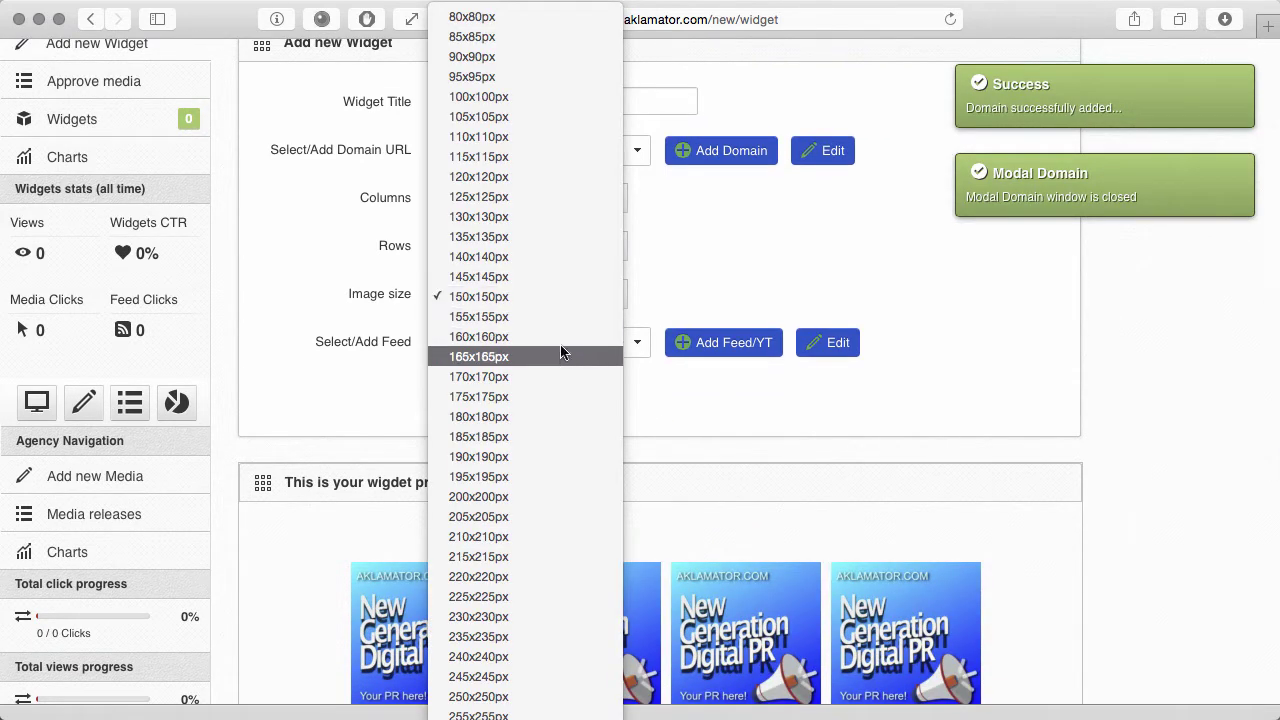
scroll(523, 178, up, 1)
click(523, 194)
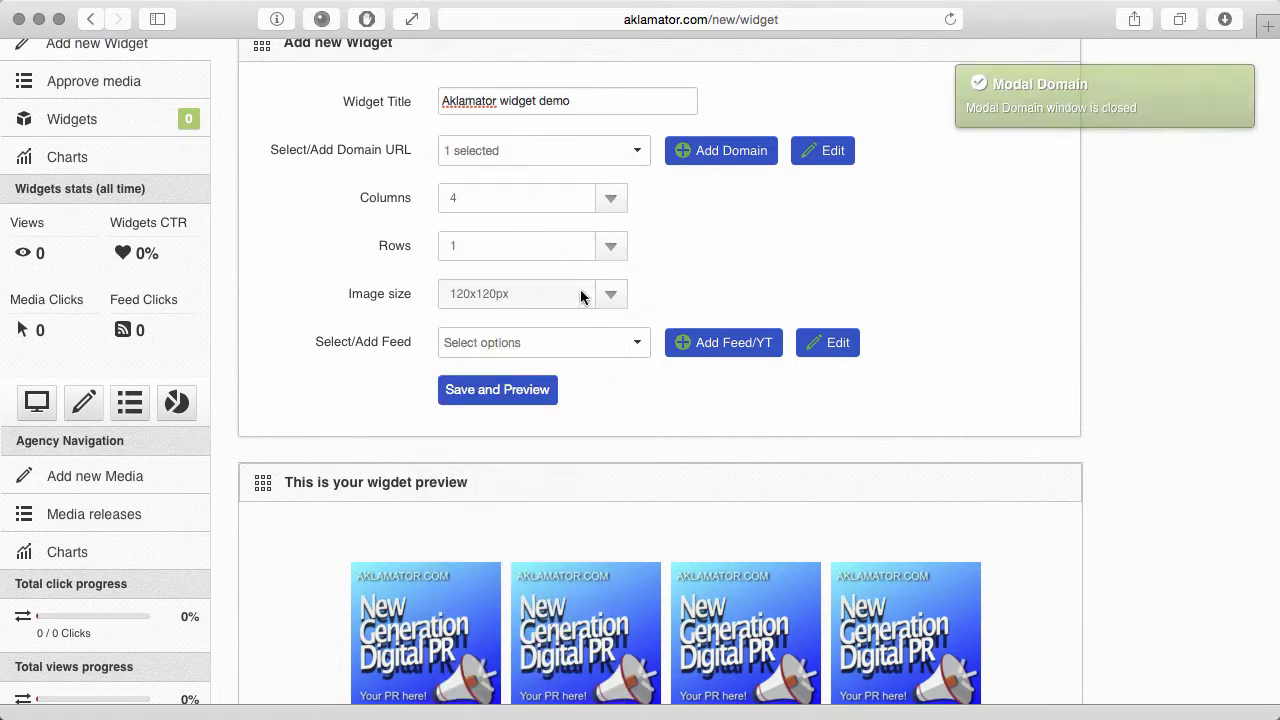
click(704, 343)
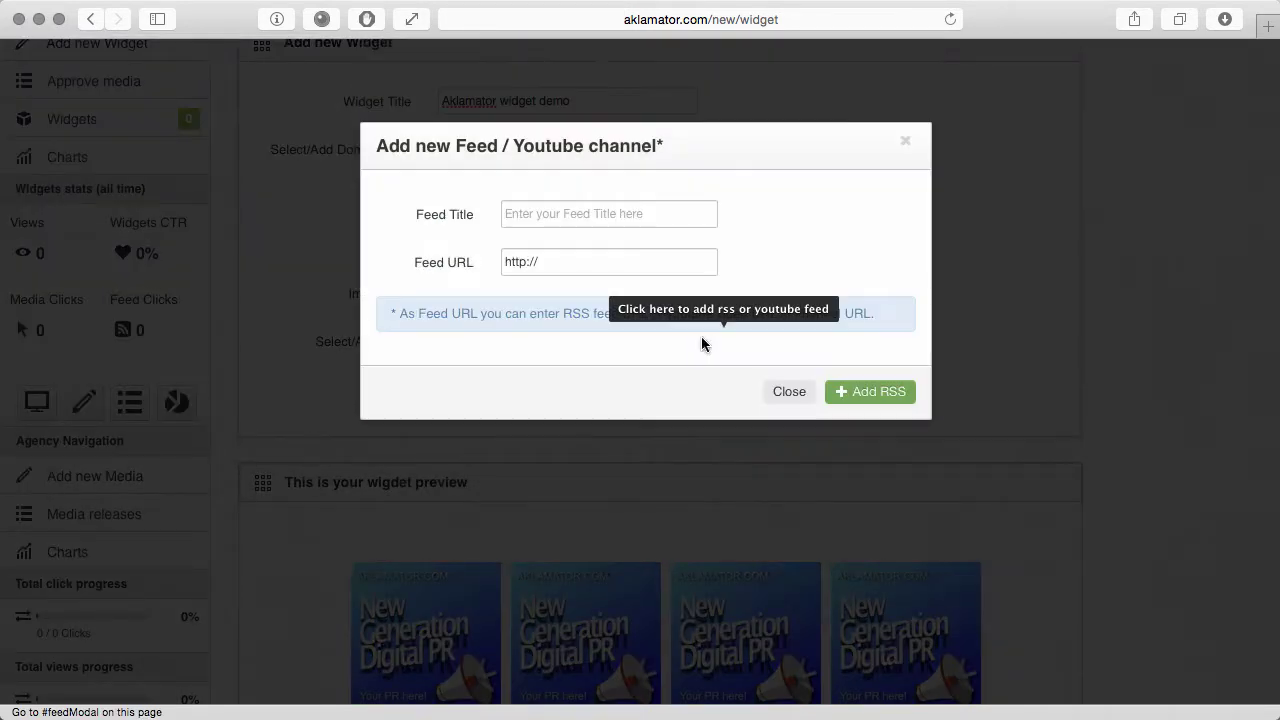
click(663, 211)
text(gadgets)
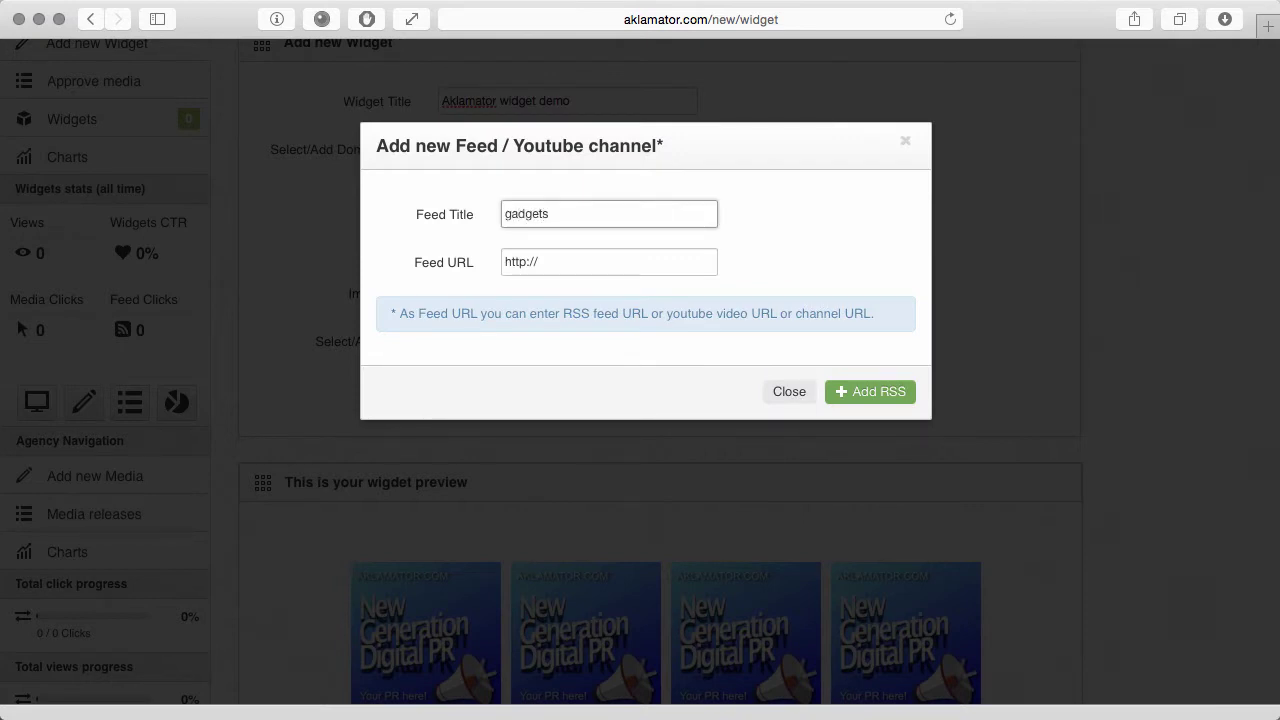
click(679, 263)
text(www.wired.com/category/gear/feed/)
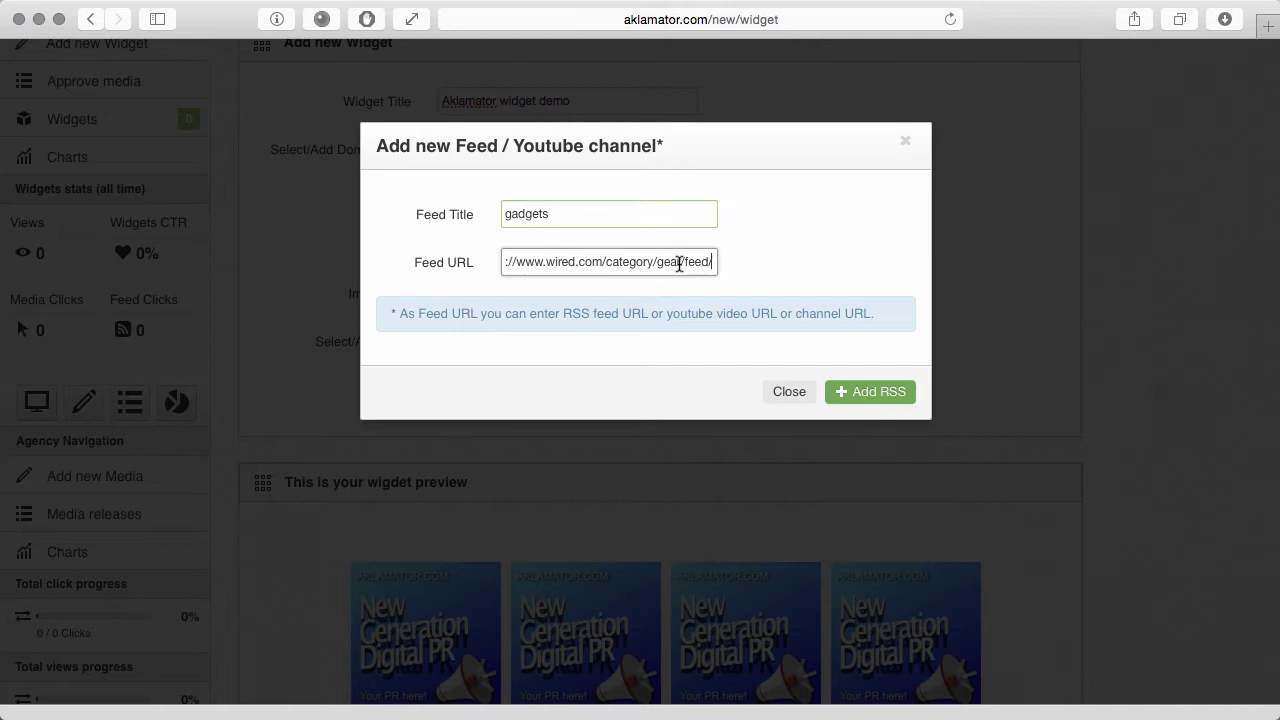
click(886, 392)
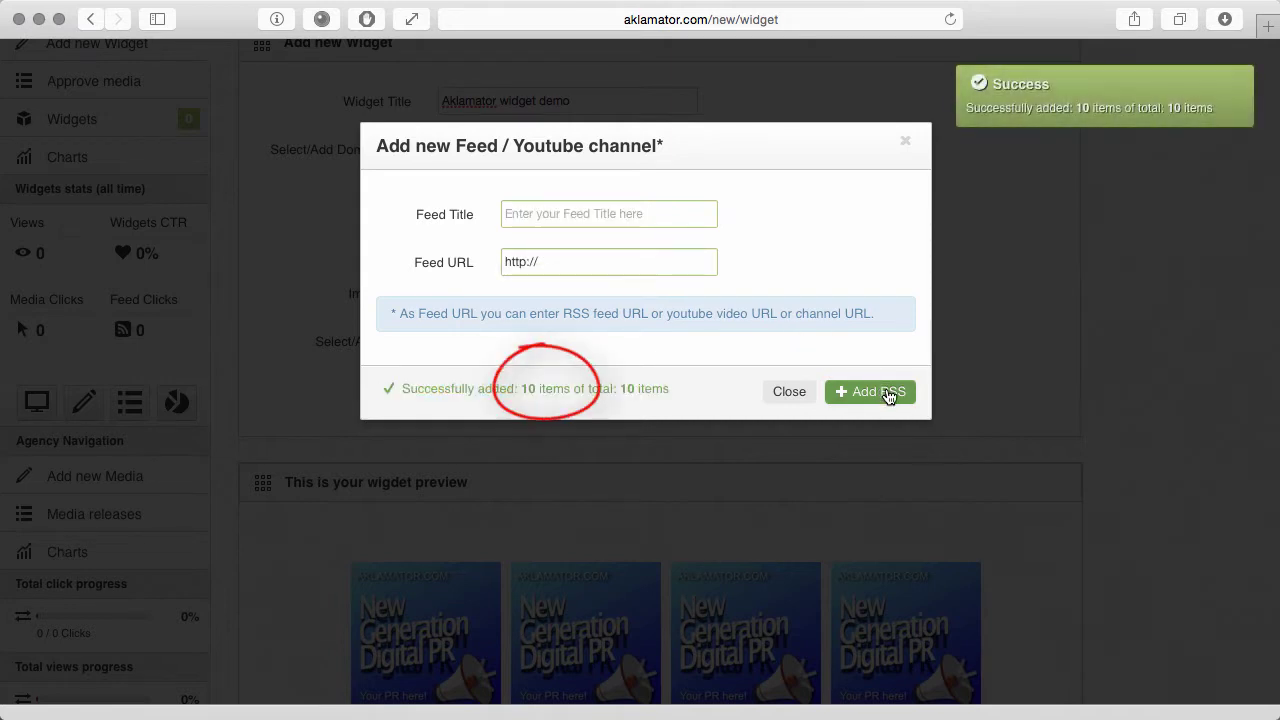
click(789, 391)
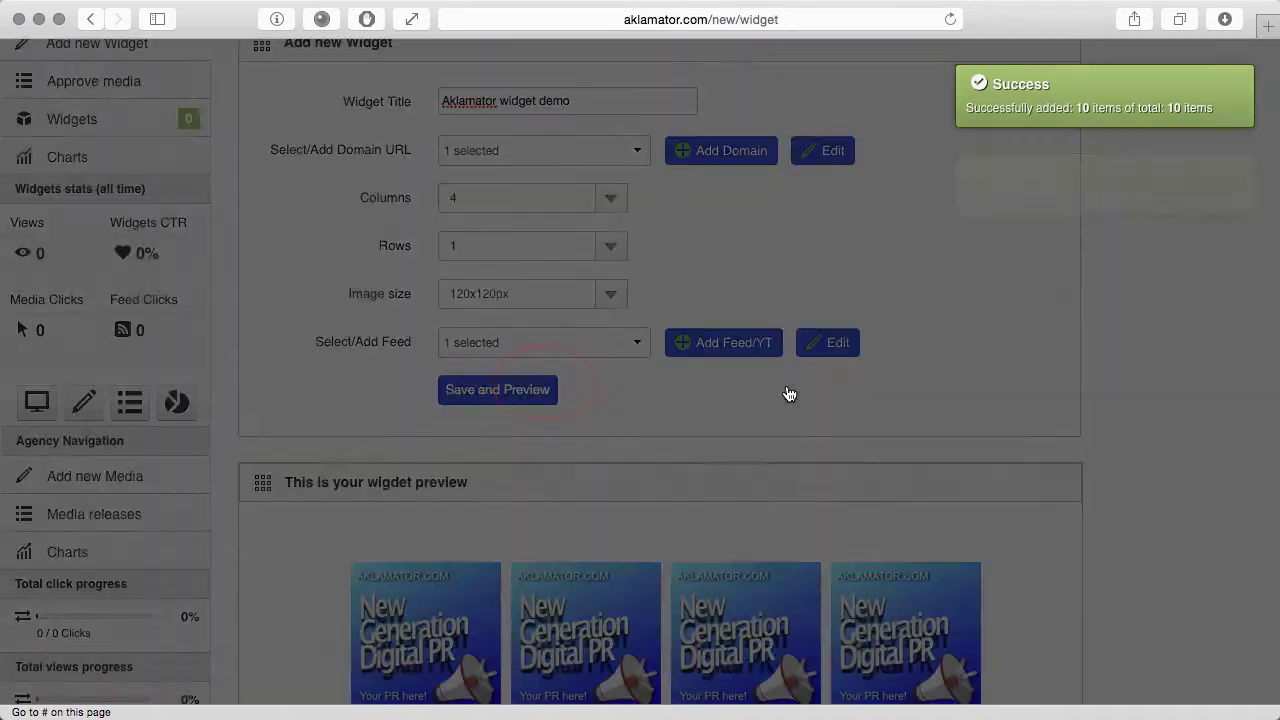
Save the widget and scroll through its preview of Wired gear articles.
click(532, 393)
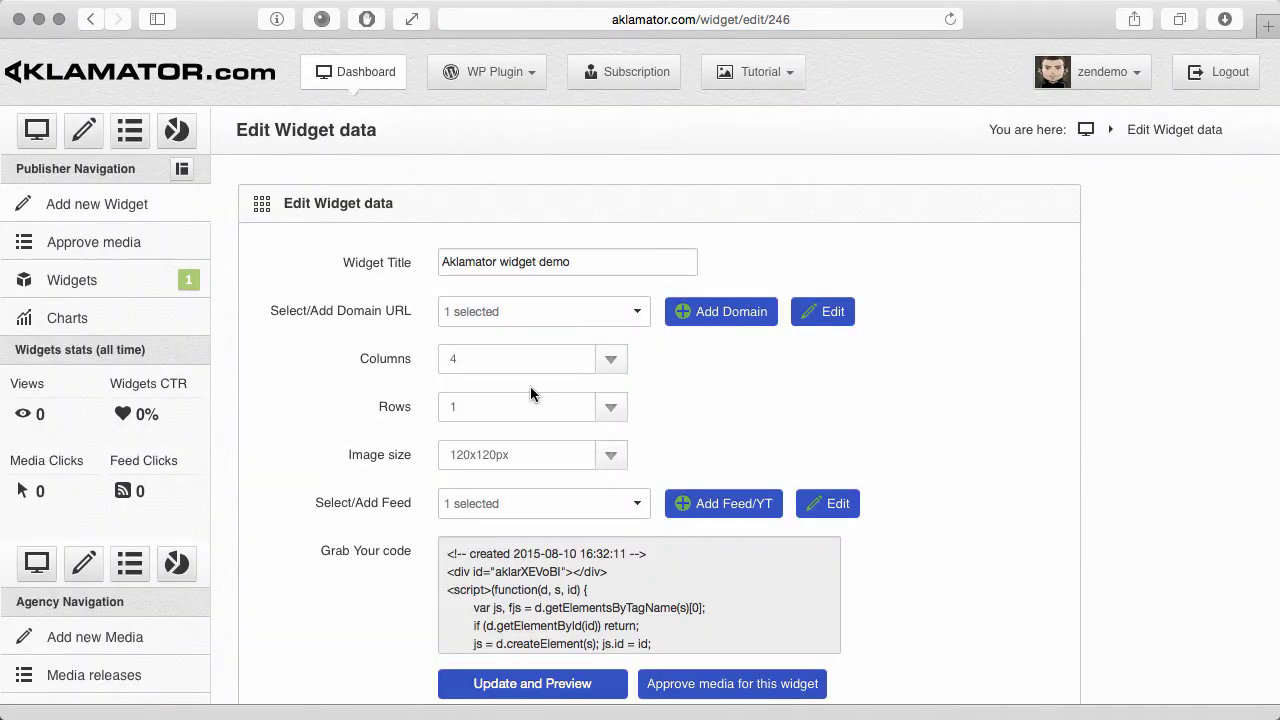
scroll(361, 546, down, 5)
scroll(361, 546, down, 1)
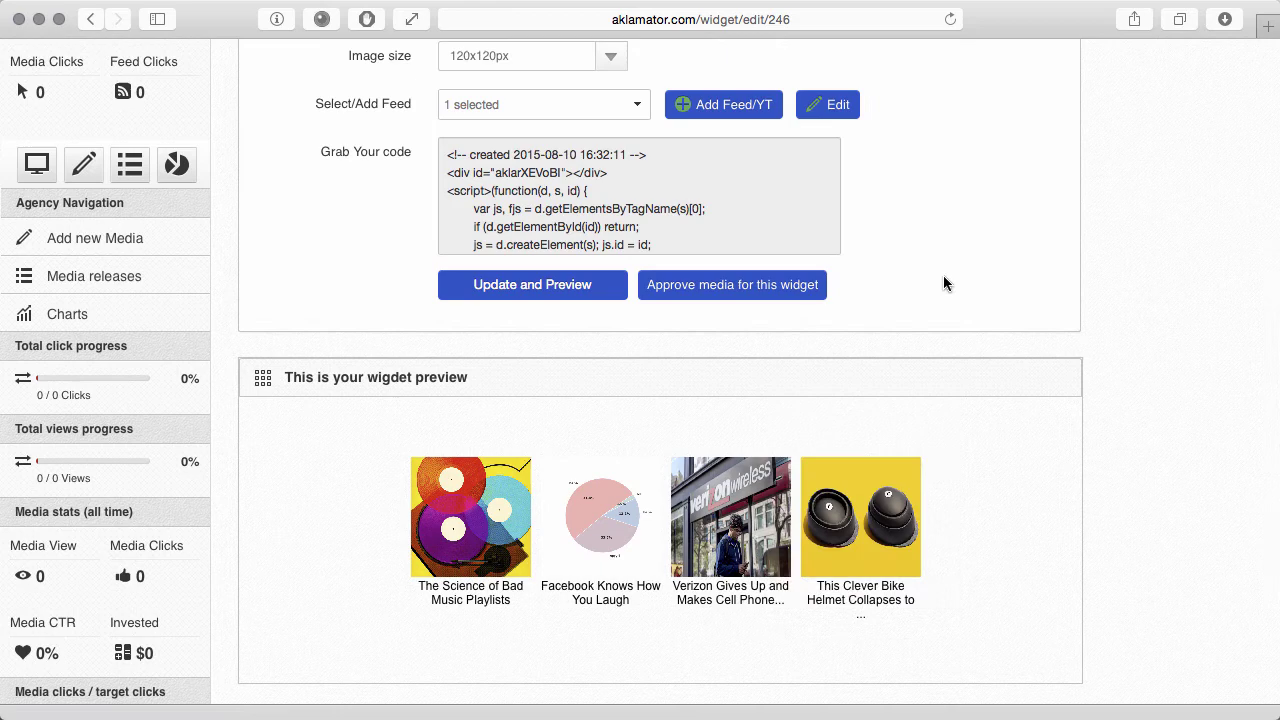
scroll(943, 276, up, 5)
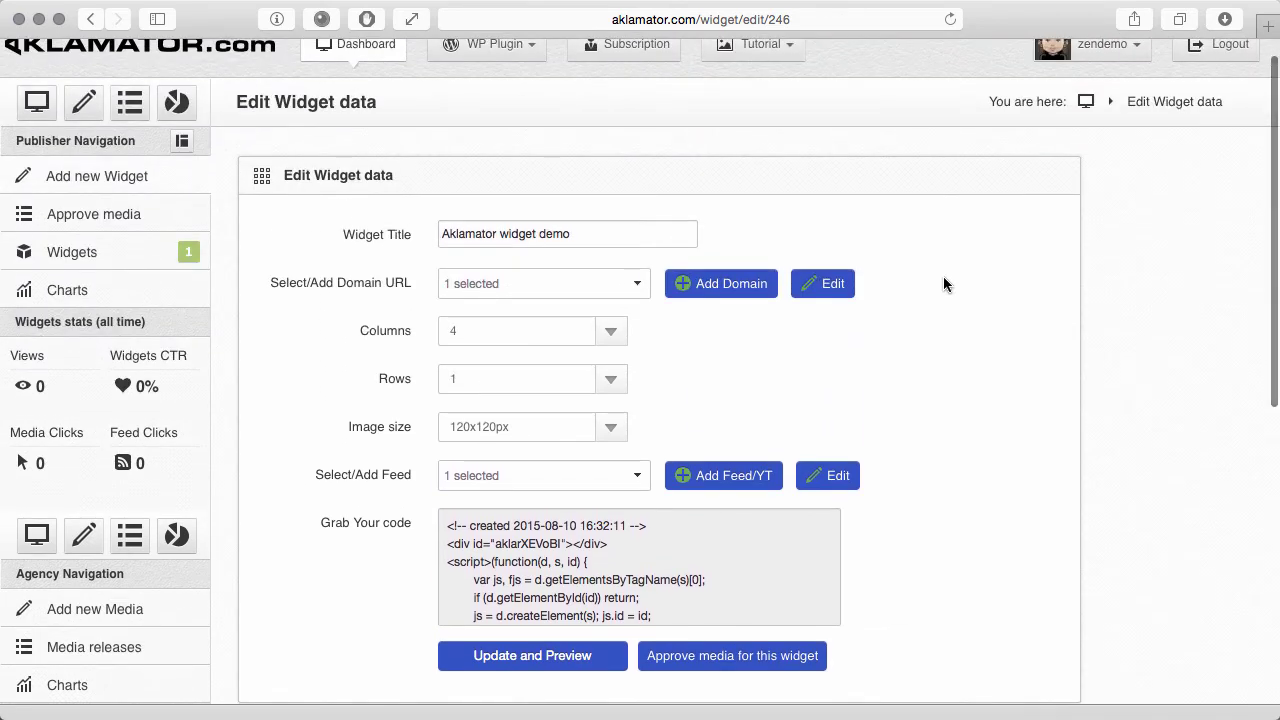
Add a second feed, 'Some YT feed', from a pasted YouTube video link (15 items).
click(696, 477)
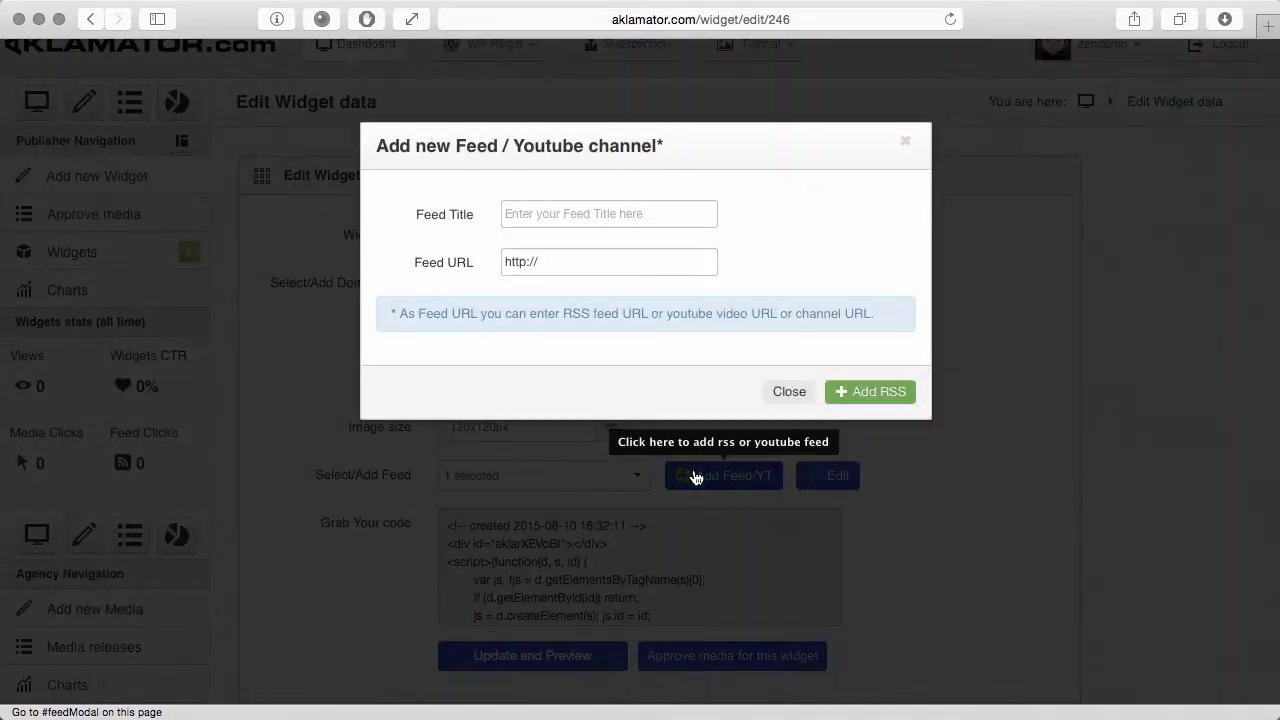
click(632, 207)
text(Some YT fee)
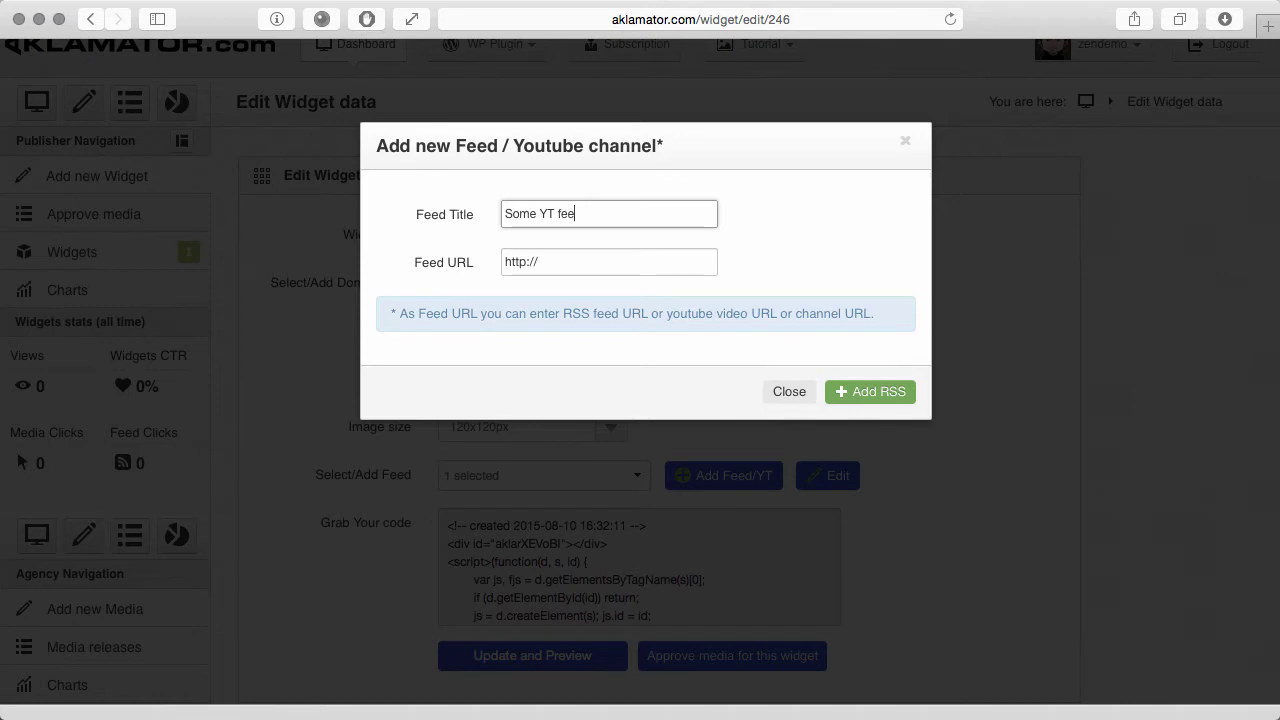
text(d)
triple_click(523, 261)
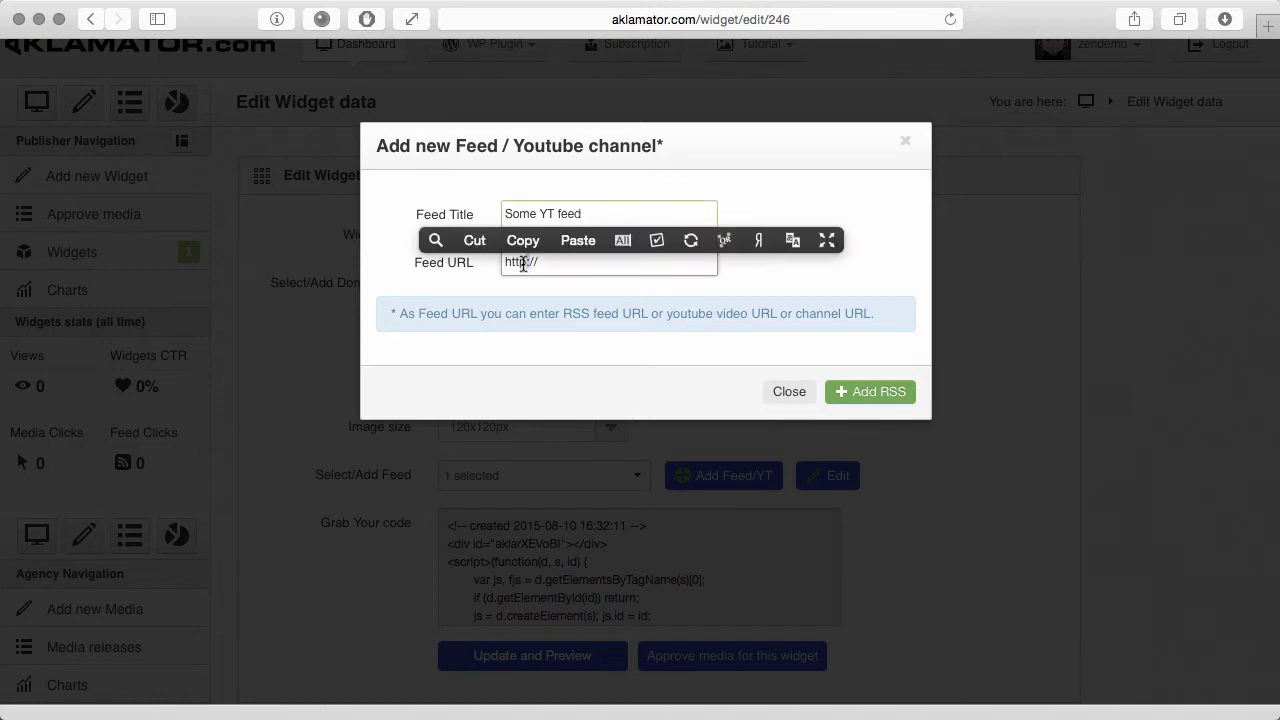
key(super+v)
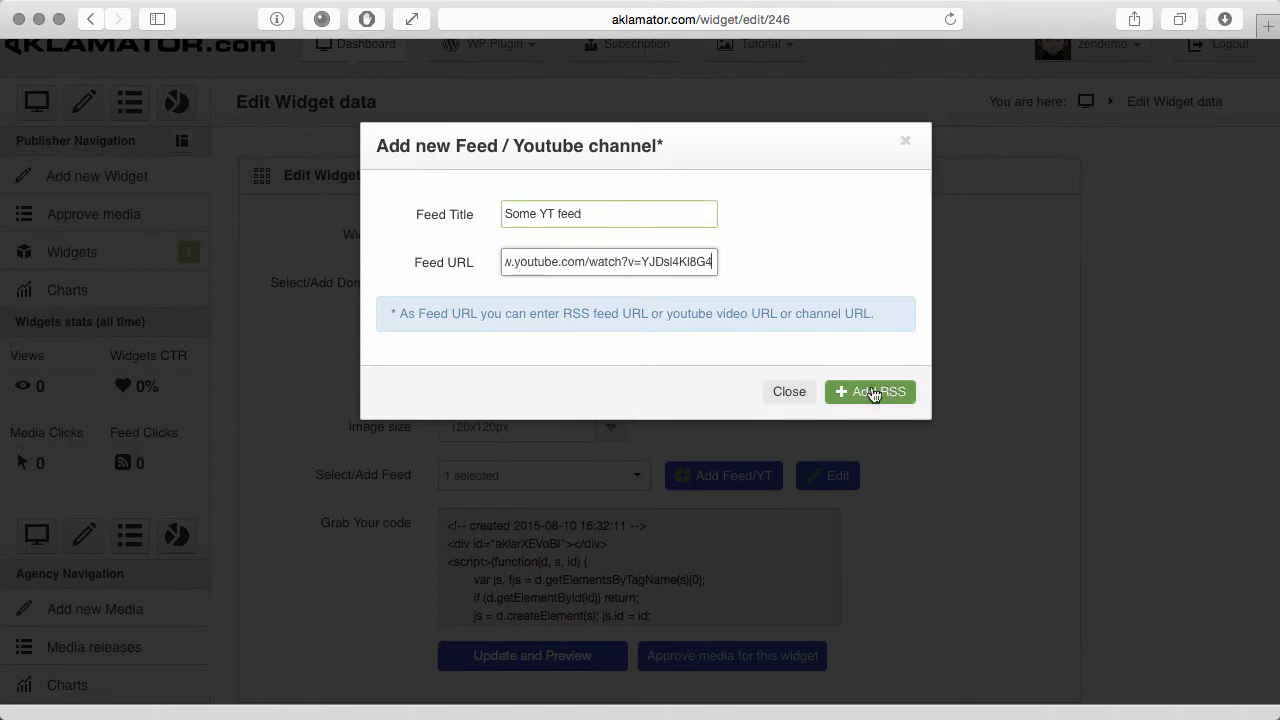
click(871, 395)
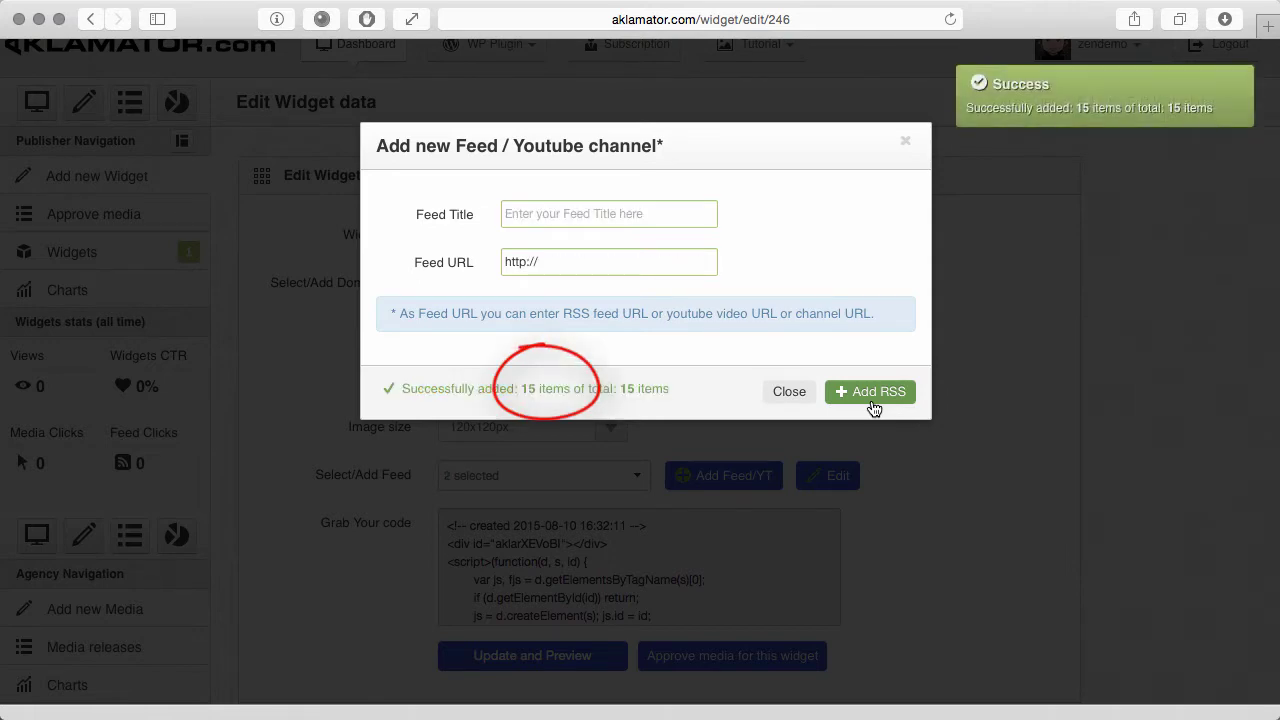
Close the feed window and save the widget with both feeds, checking the preview.
click(789, 391)
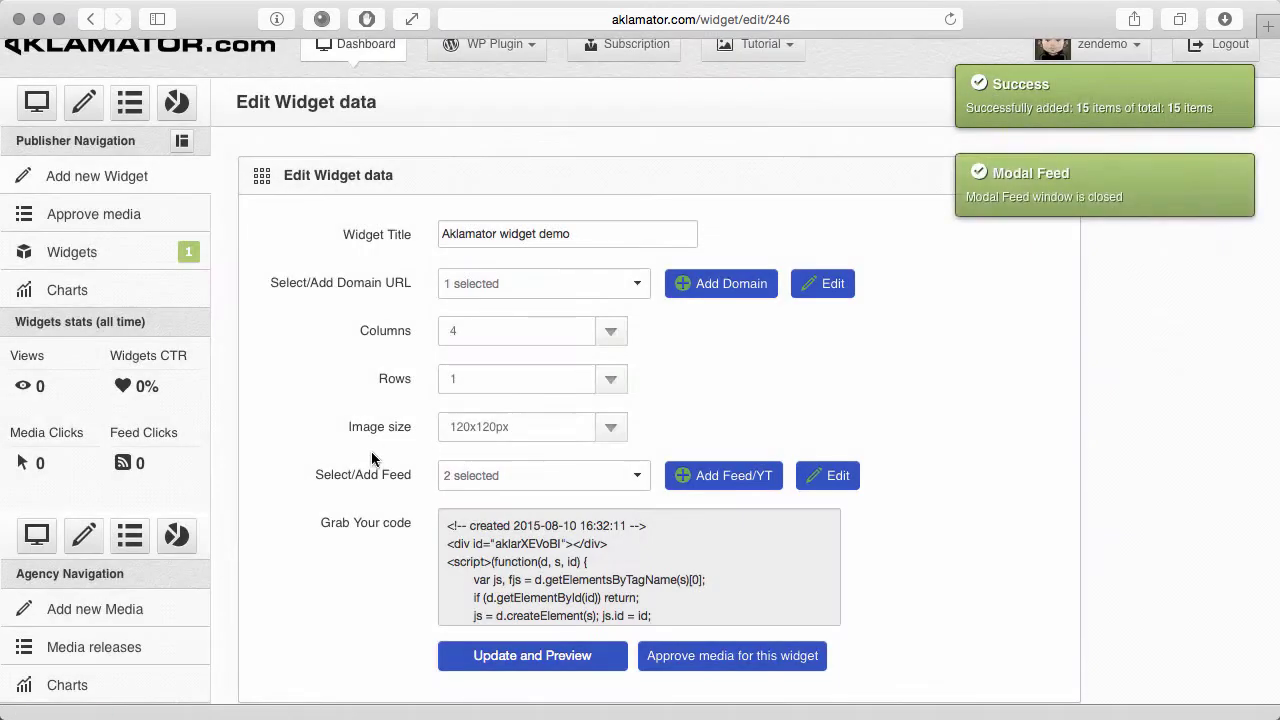
scroll(338, 502, down, 3)
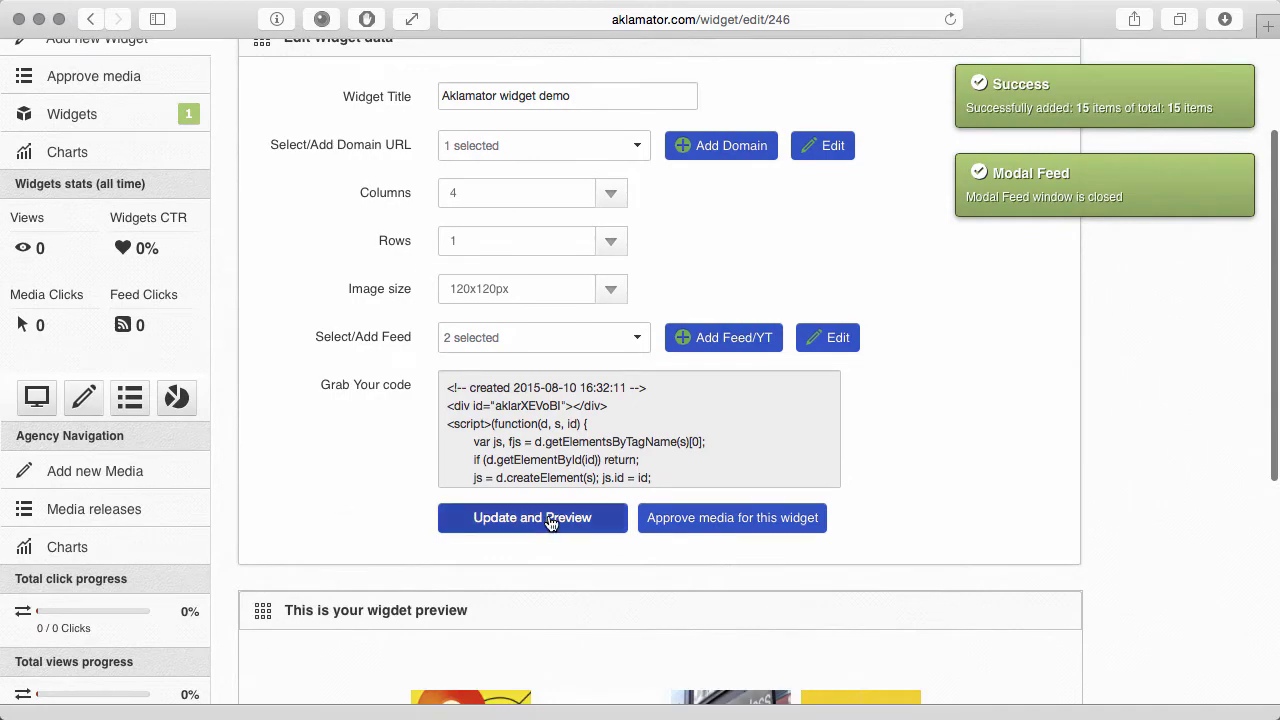
click(551, 520)
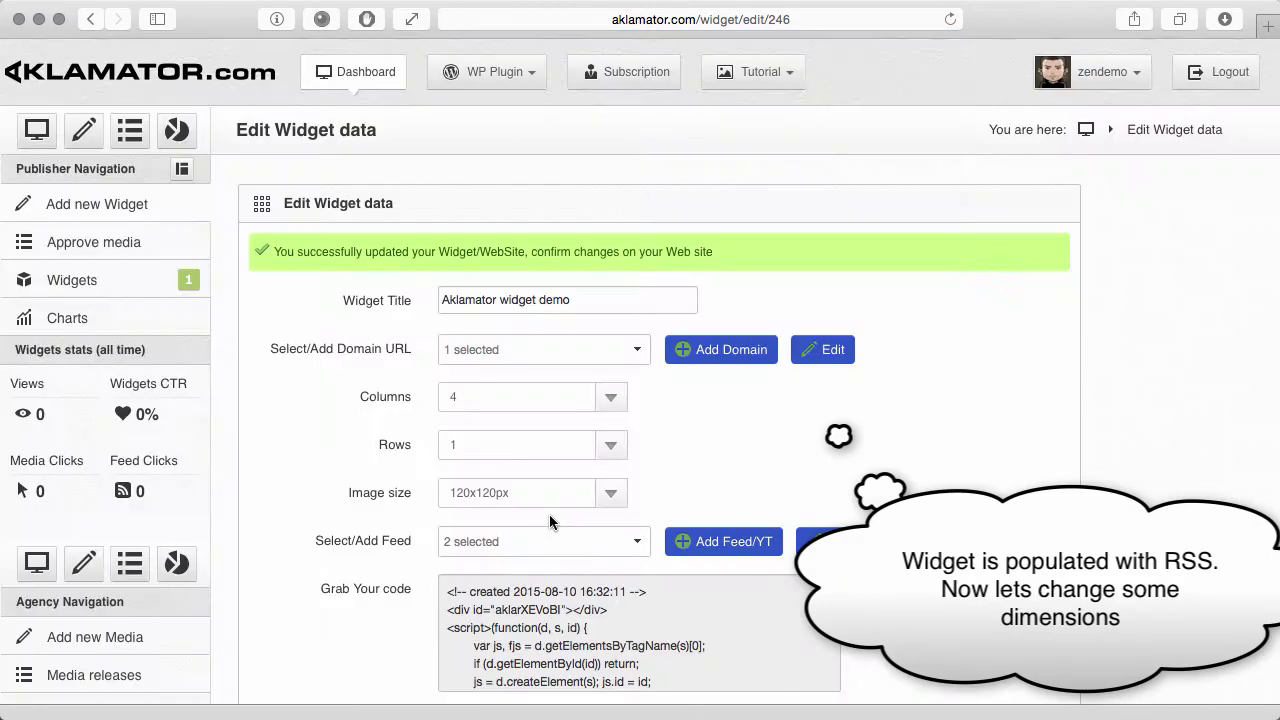
scroll(334, 594, down, 10)
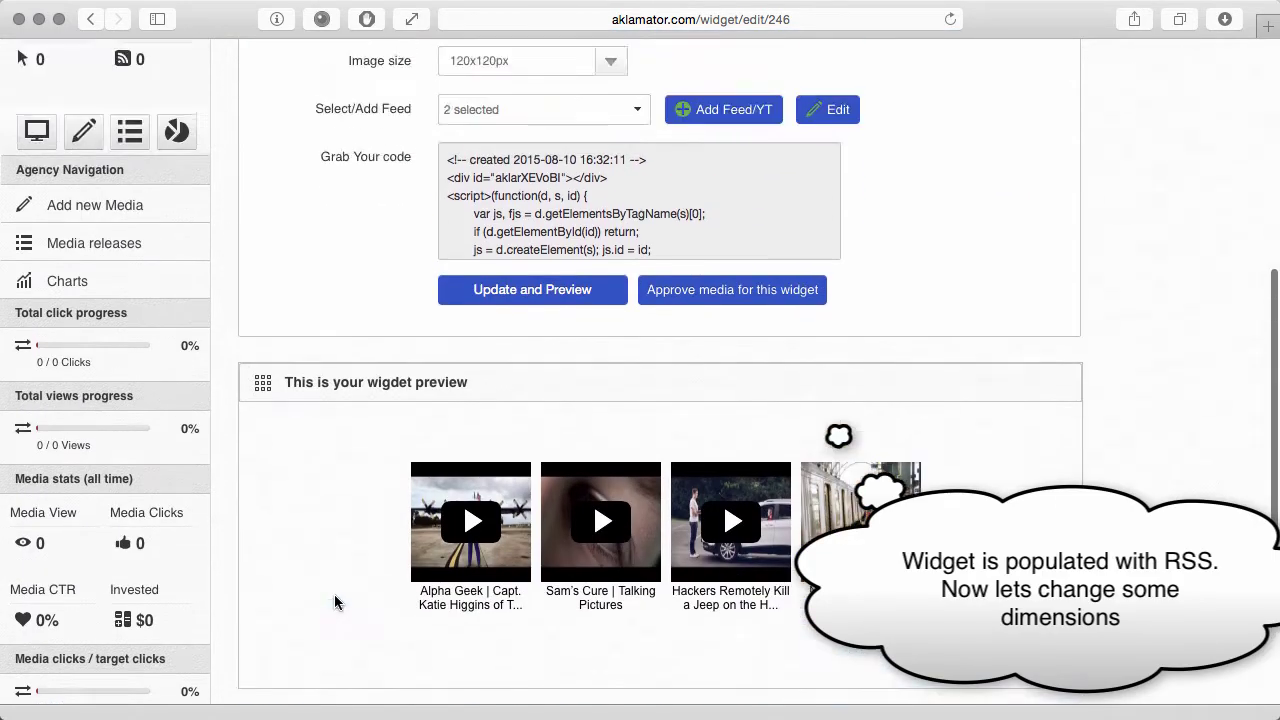
scroll(335, 601, up, 10)
Set the widget to 5 columns, 2 rows and 150x150px images, then update its preview.
click(458, 398)
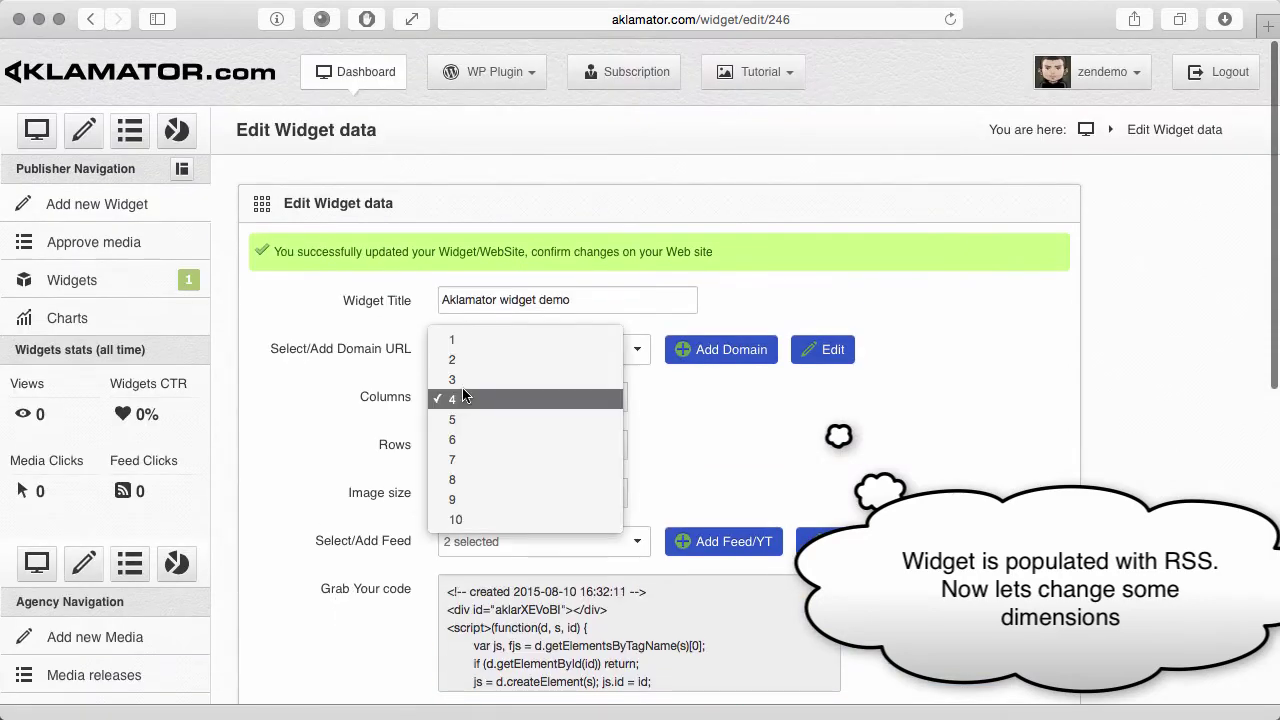
click(466, 424)
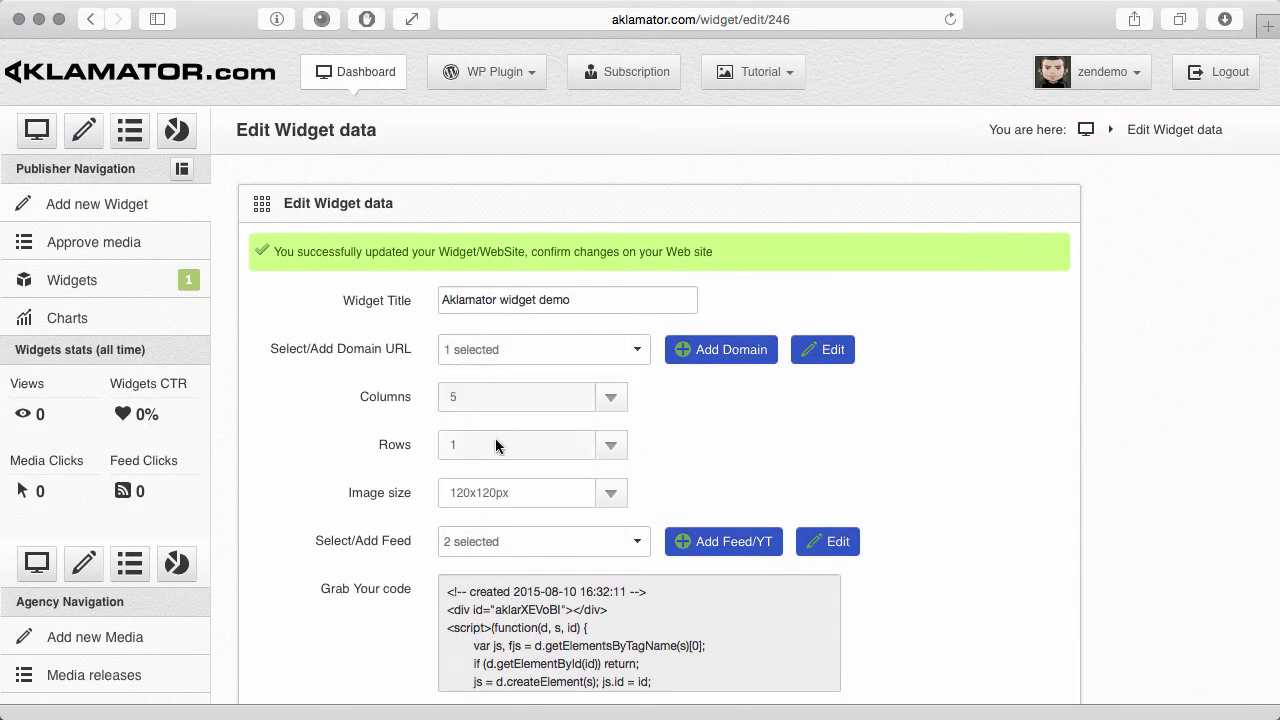
click(495, 438)
click(476, 462)
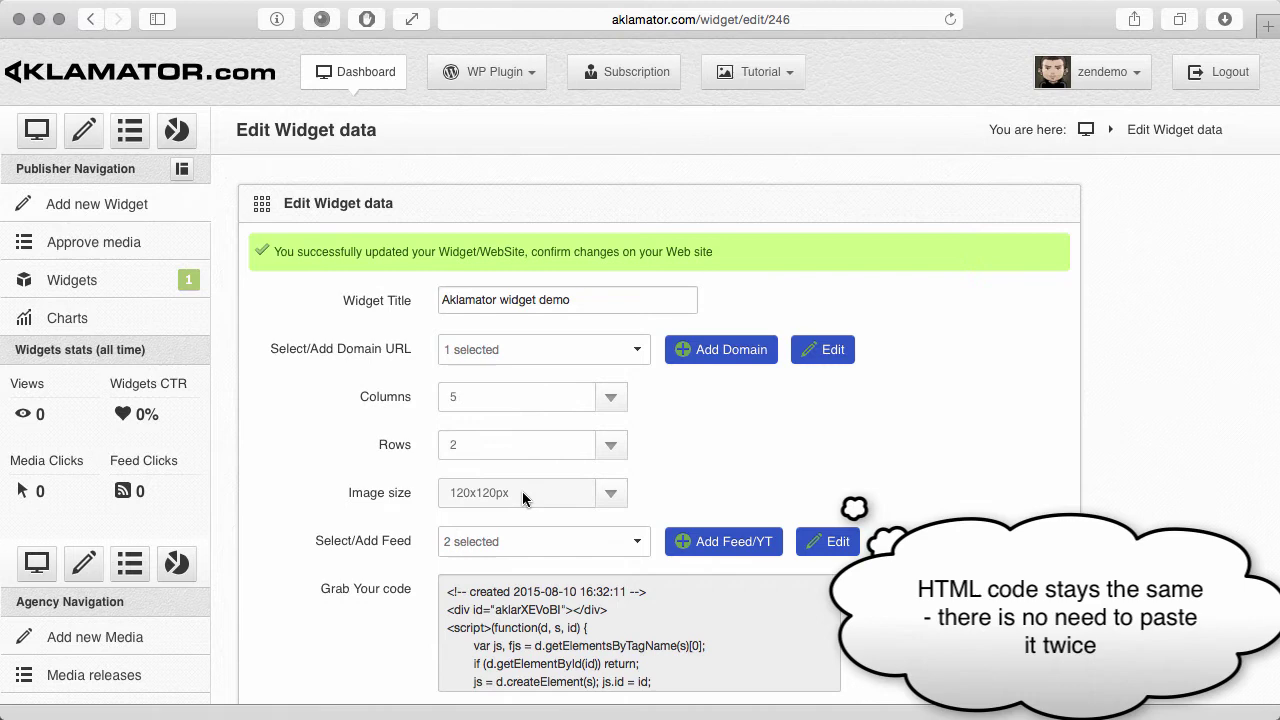
click(522, 491)
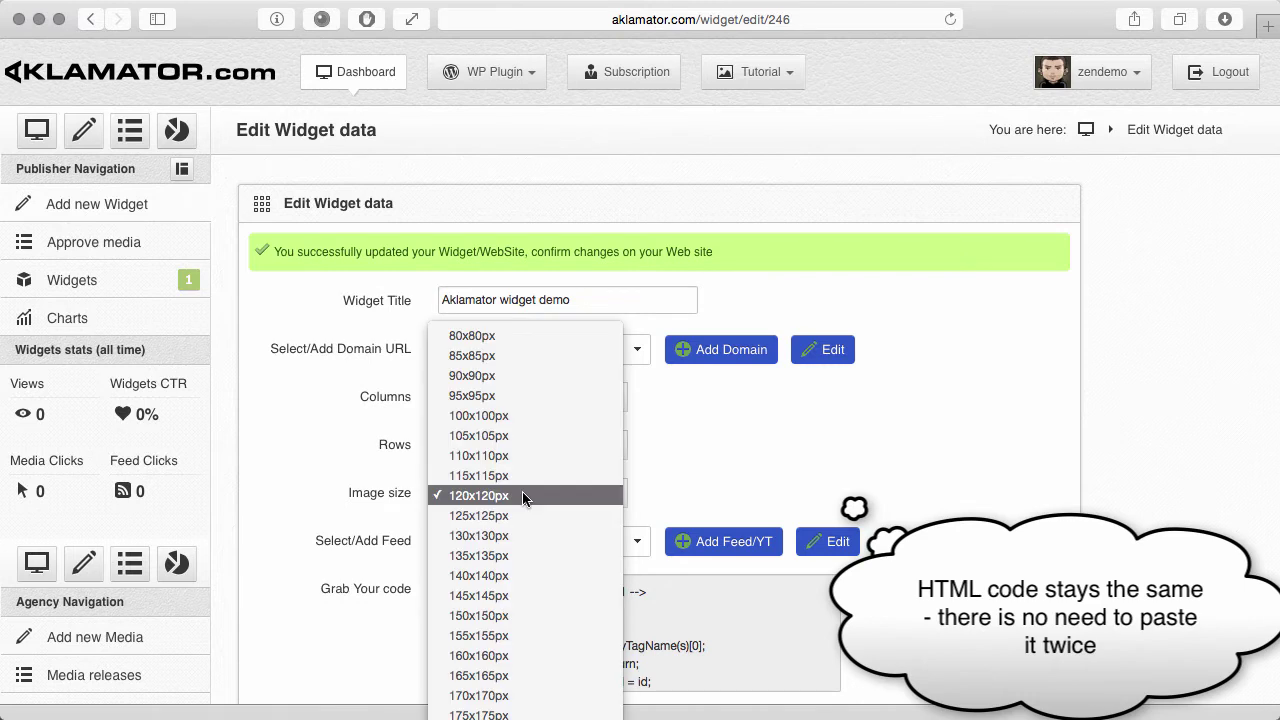
click(511, 607)
scroll(365, 588, down, 5)
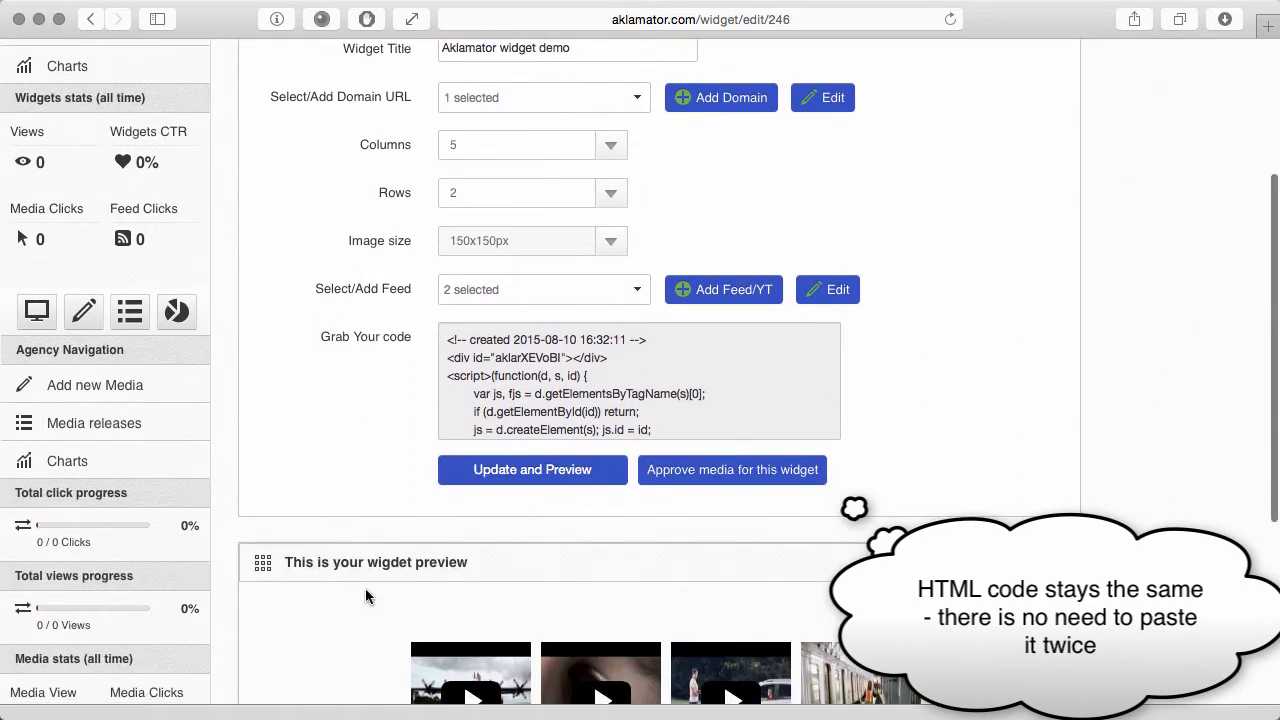
click(531, 471)
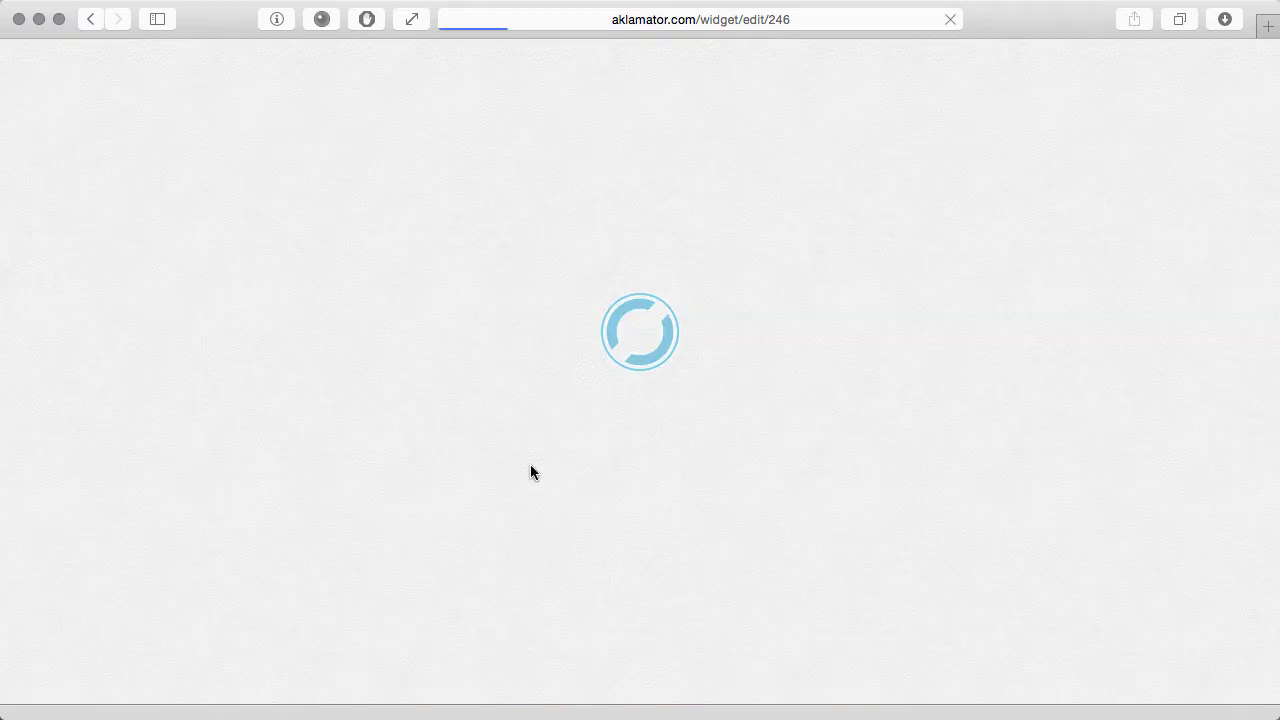
scroll(305, 600, down, 6)
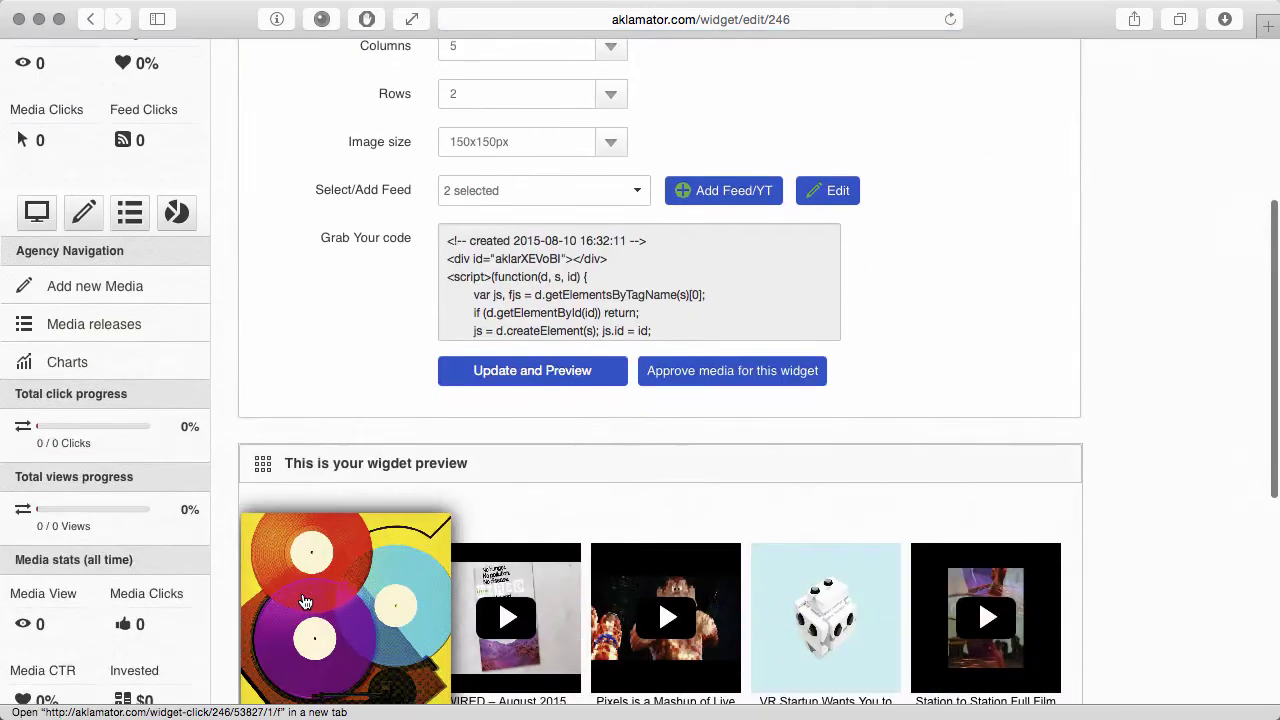
scroll(305, 600, down, 3)
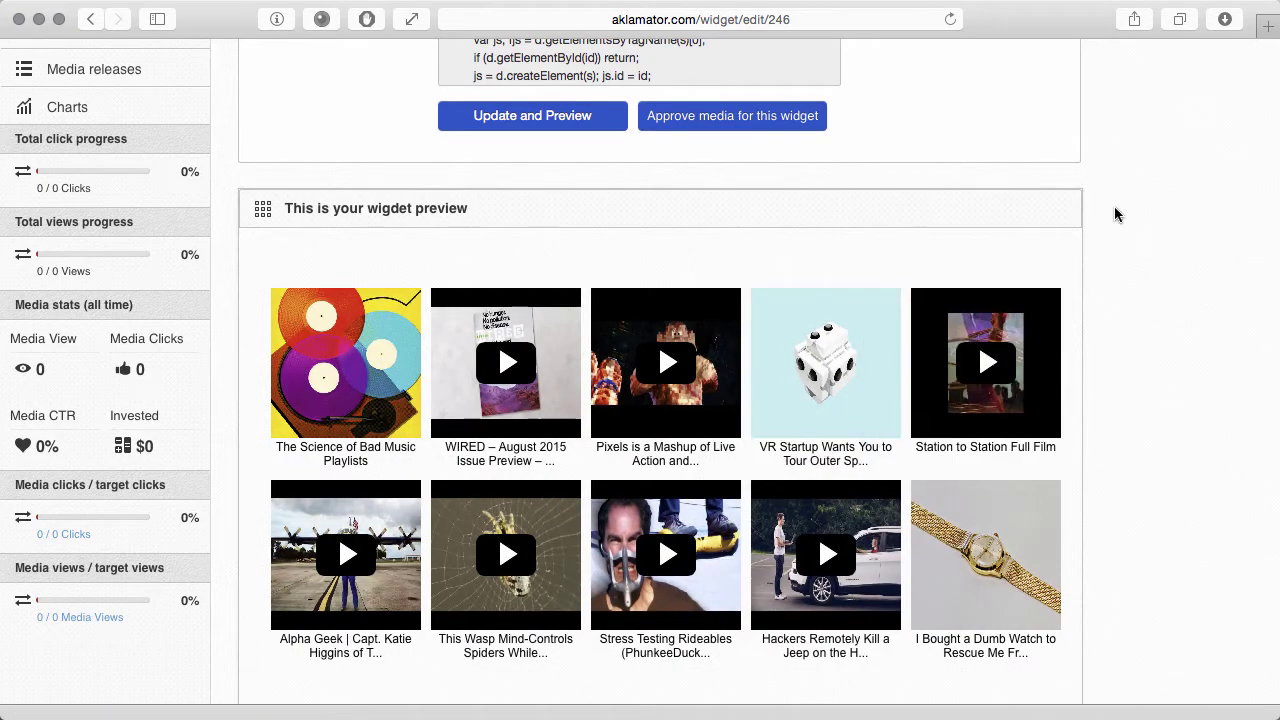
scroll(1116, 214, up, 3)
scroll(1116, 214, up, 3)
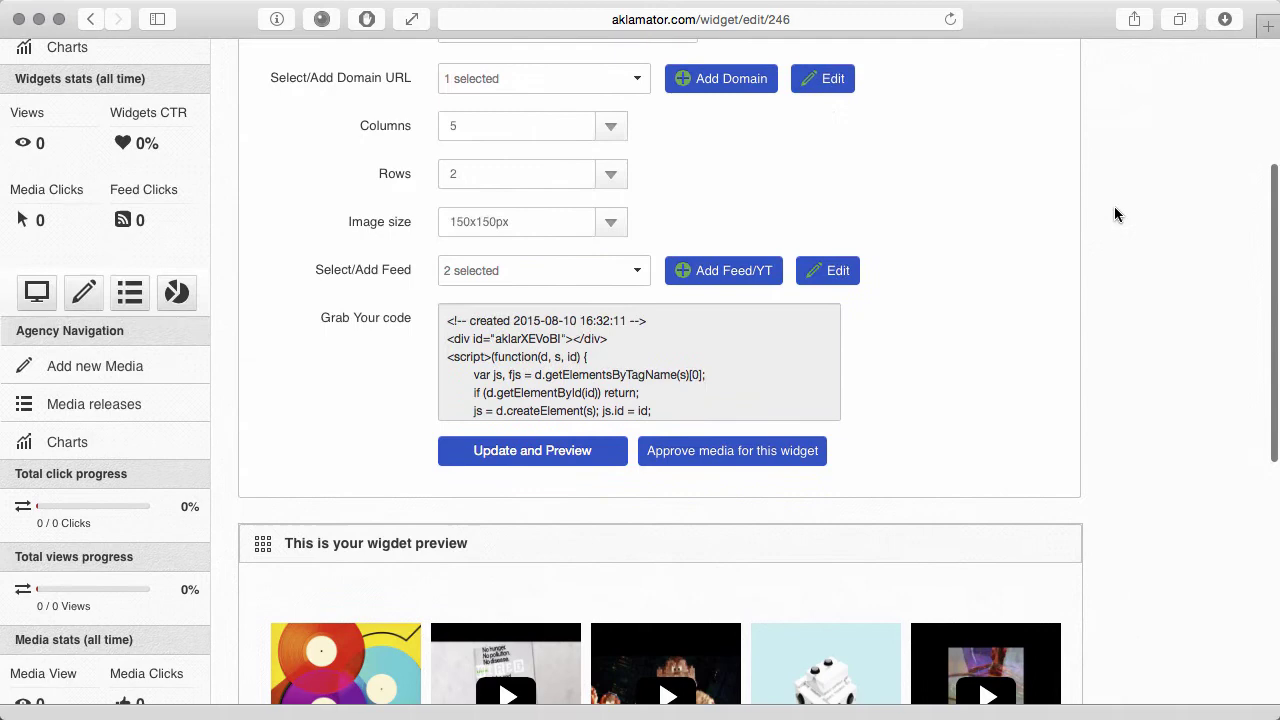
Copy the widget's embed code from the Grab Your code box.
click(567, 365)
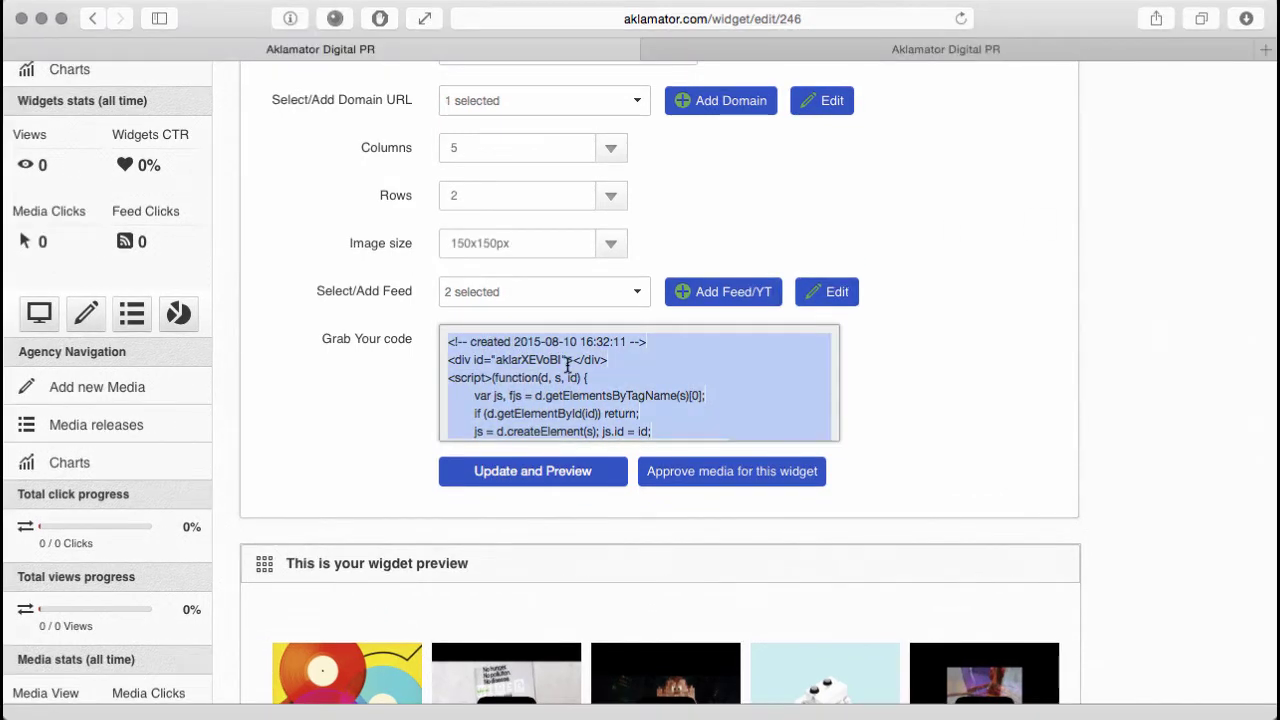
right_click(567, 365)
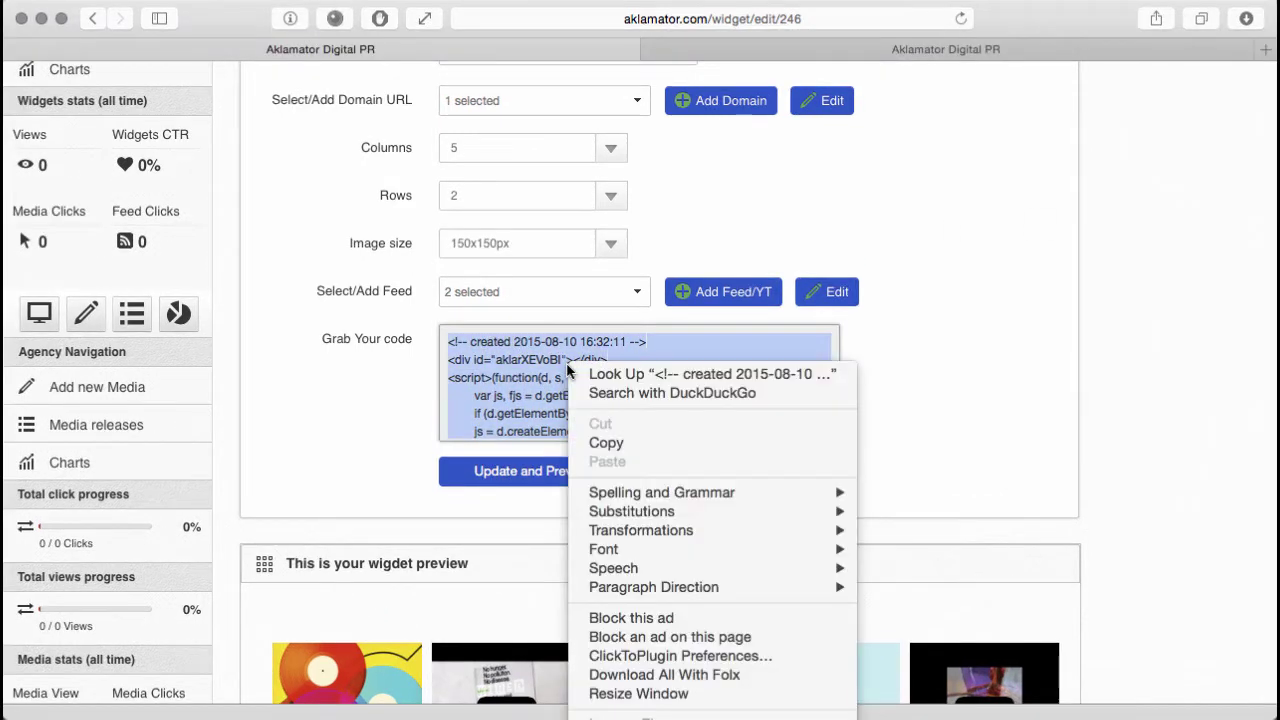
click(598, 441)
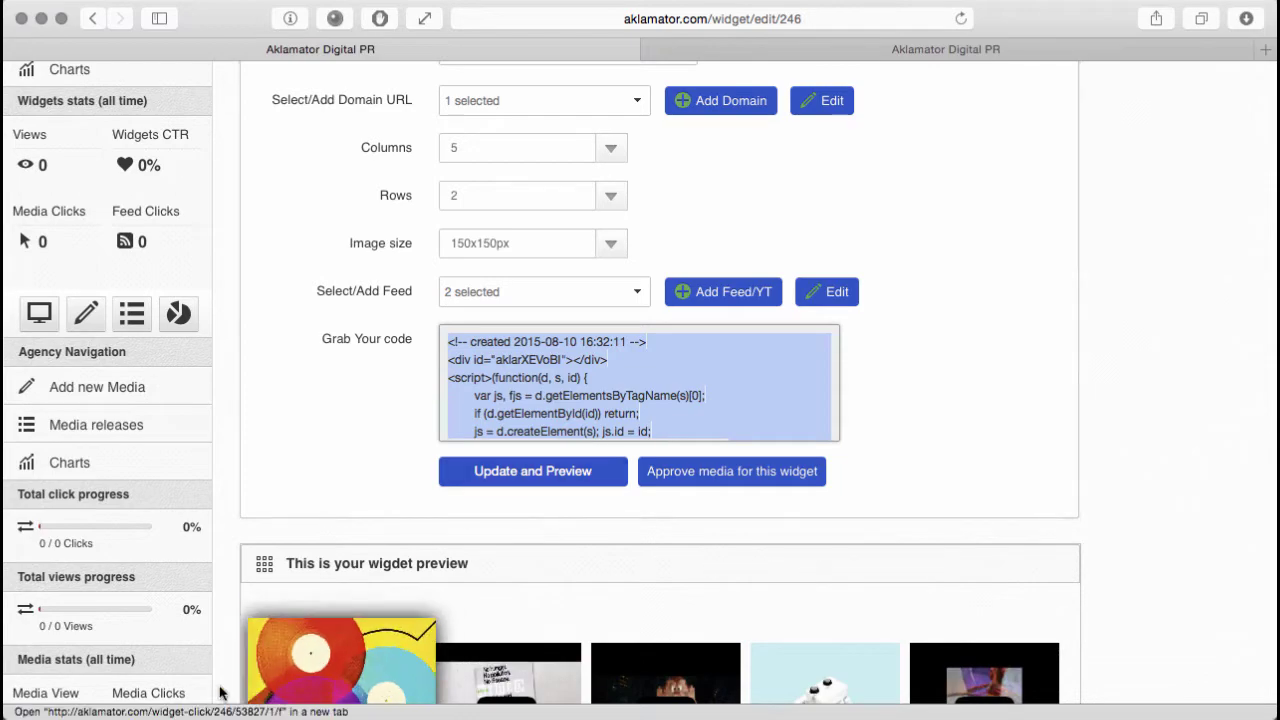
Scroll the aklamator.com tab to its still-empty Demo Widget section.
click(912, 48)
scroll(948, 397, down, 5)
scroll(950, 400, down, 10)
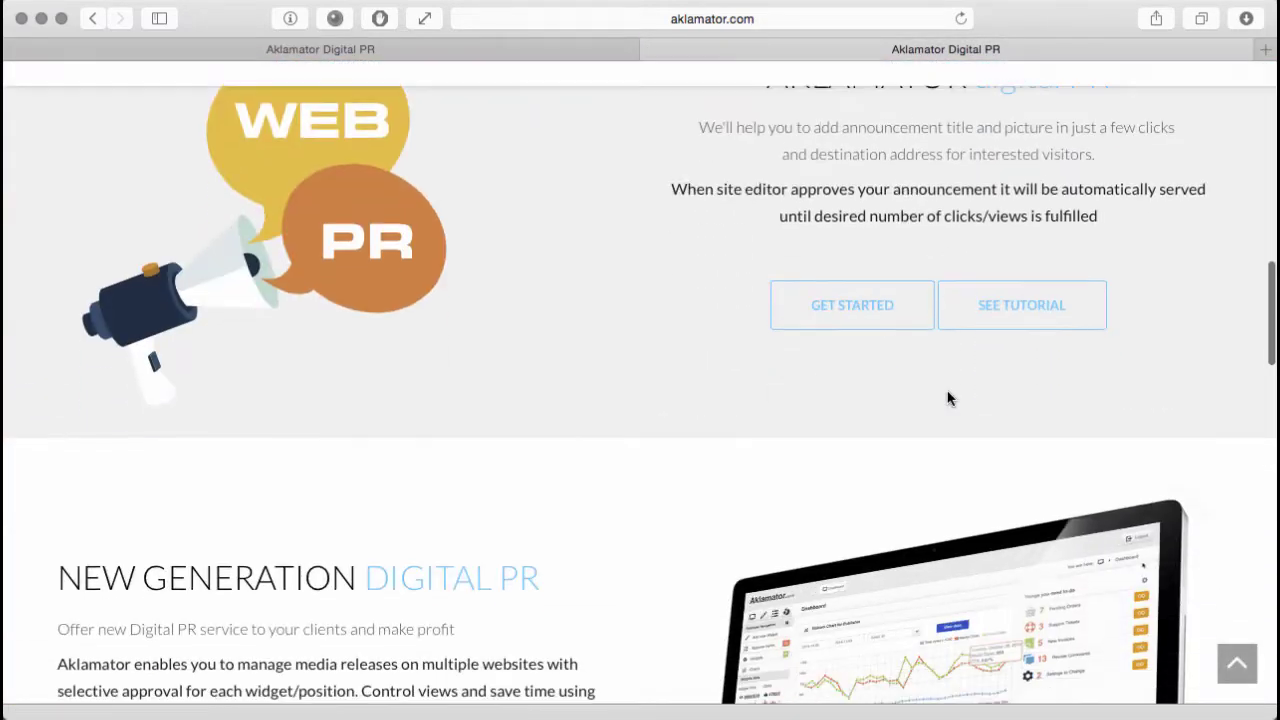
scroll(950, 400, down, 10)
scroll(950, 400, down, 10)
scroll(948, 395, up, 5)
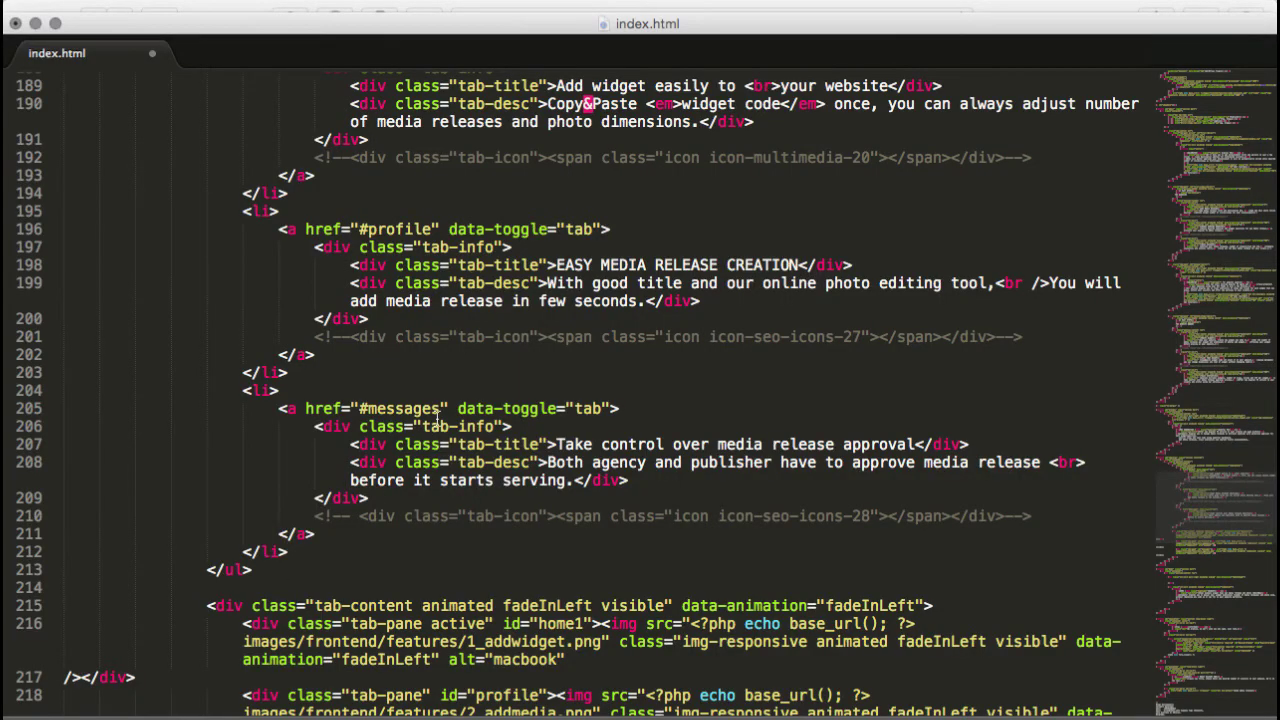
Paste the embed code into empty line 233 of index.html's demo column and save.
scroll(438, 418, down, 4)
scroll(410, 400, down, 5)
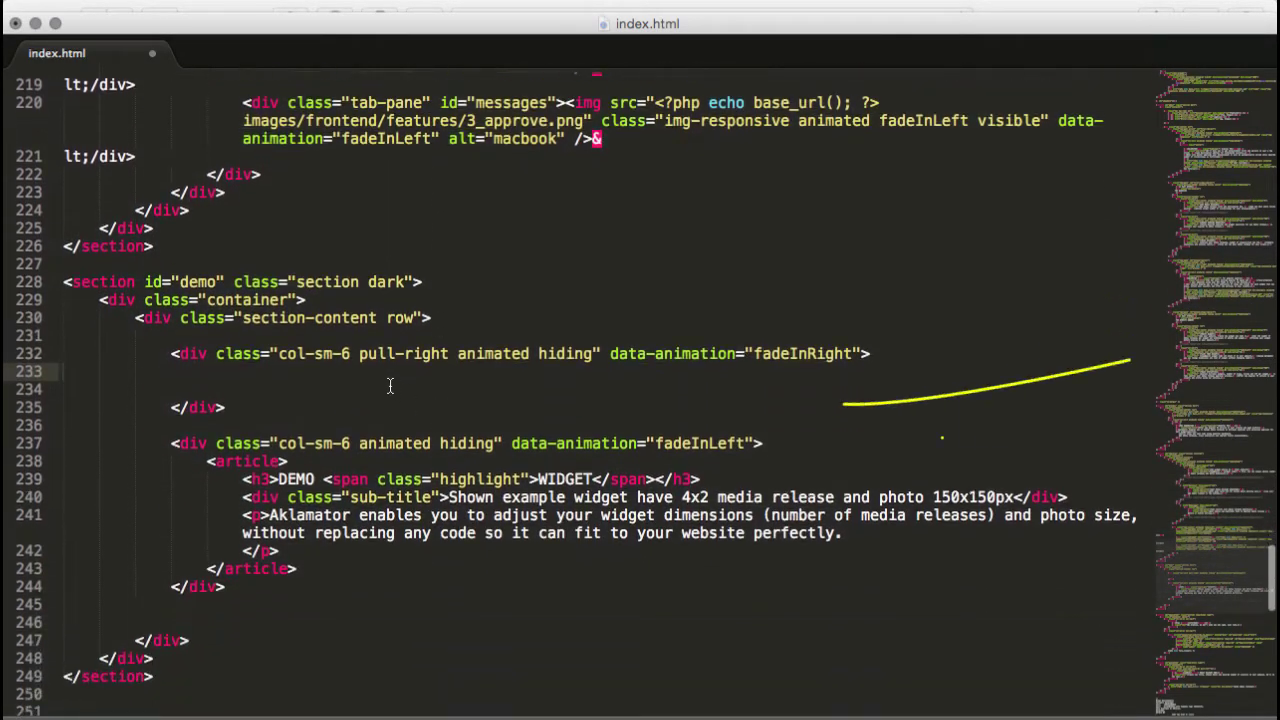
right_click(216, 376)
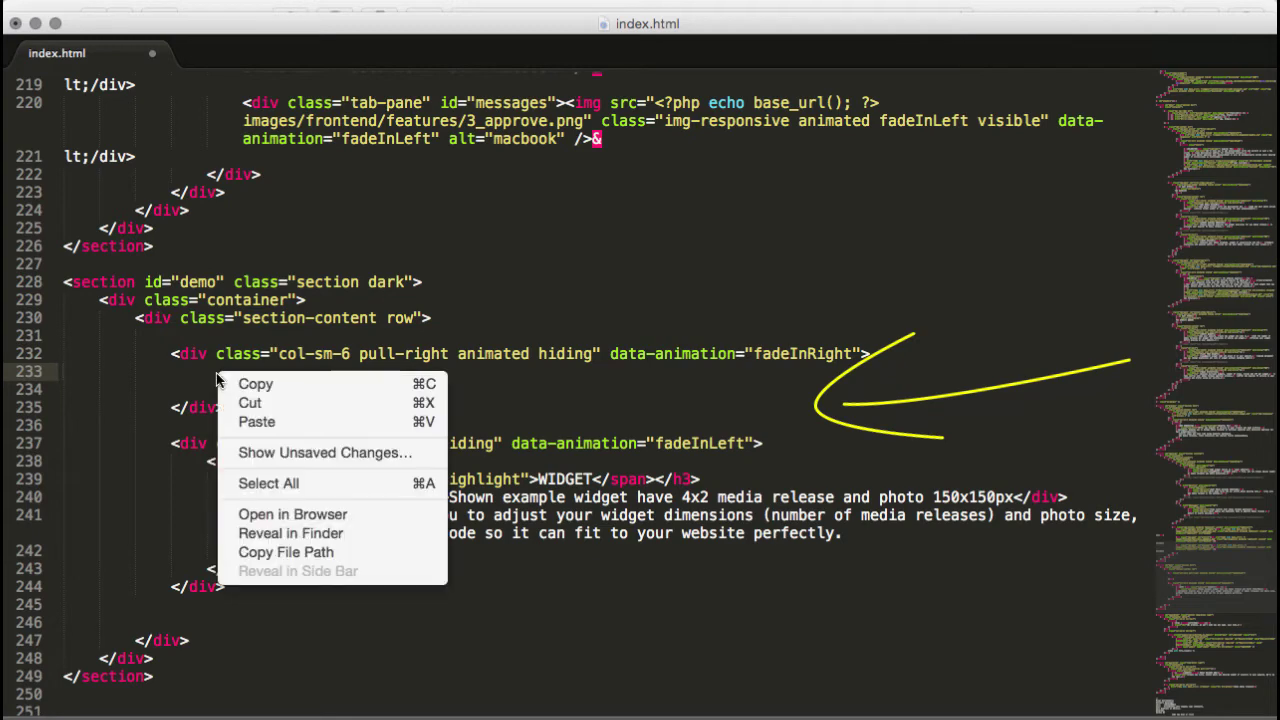
click(258, 422)
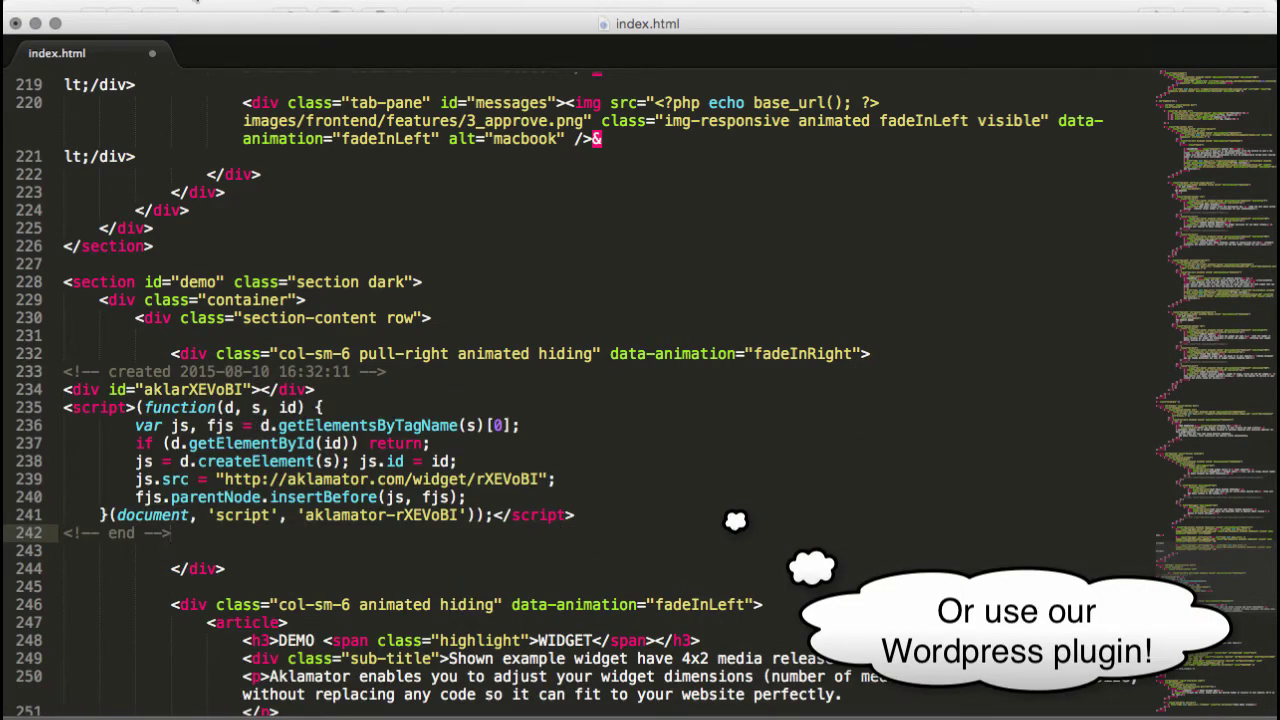
click(196, 2)
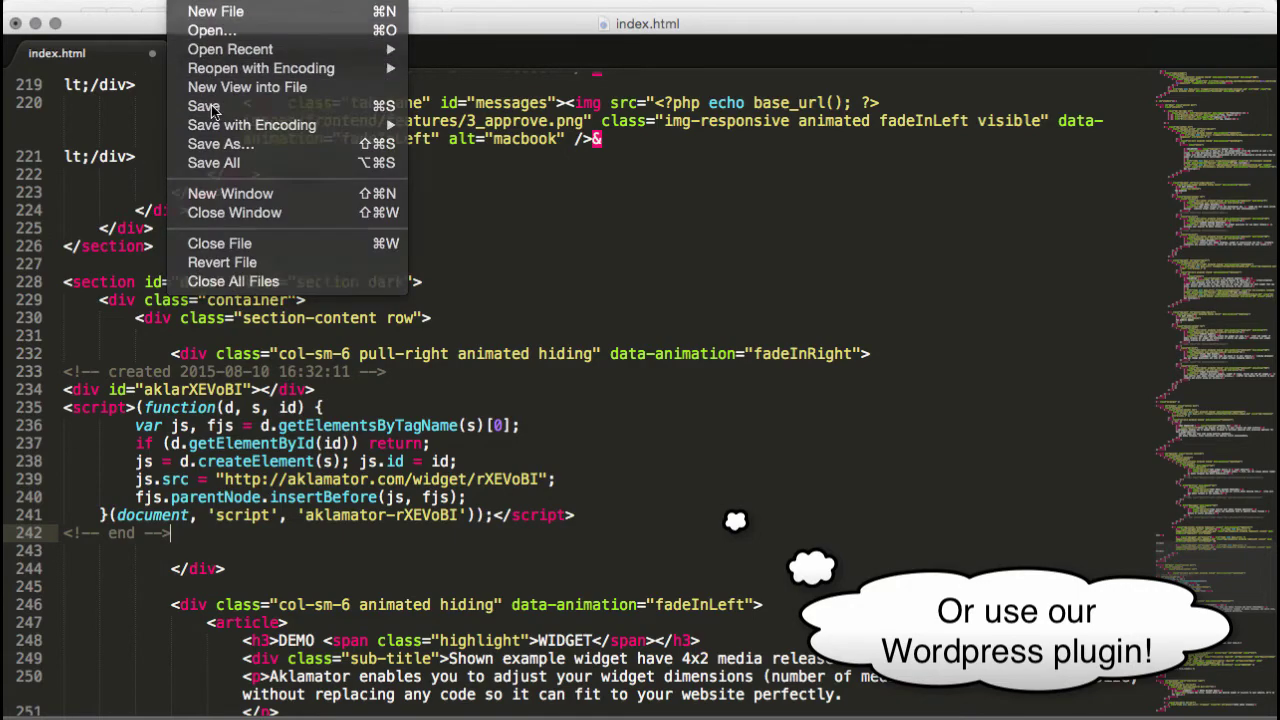
click(205, 106)
click(35, 23)
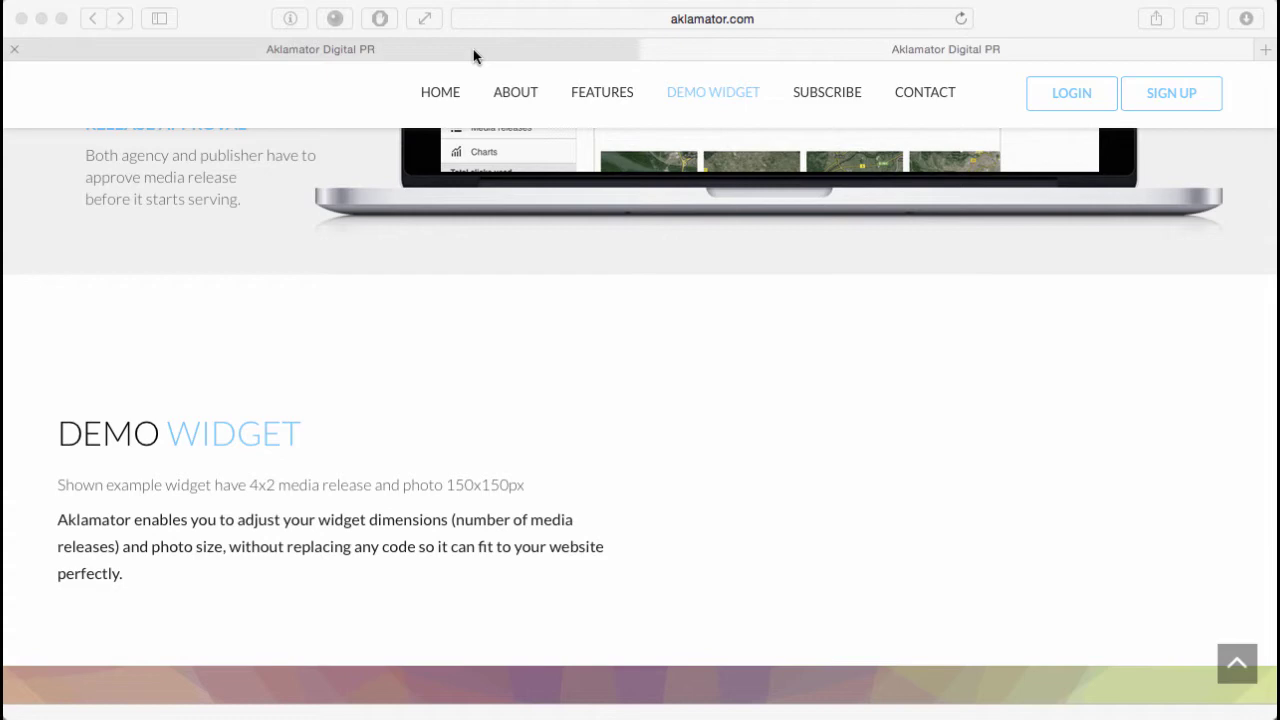
Reload aklamator.com to confirm the widget's thumbnail grid, then return to the widget edit page.
click(961, 19)
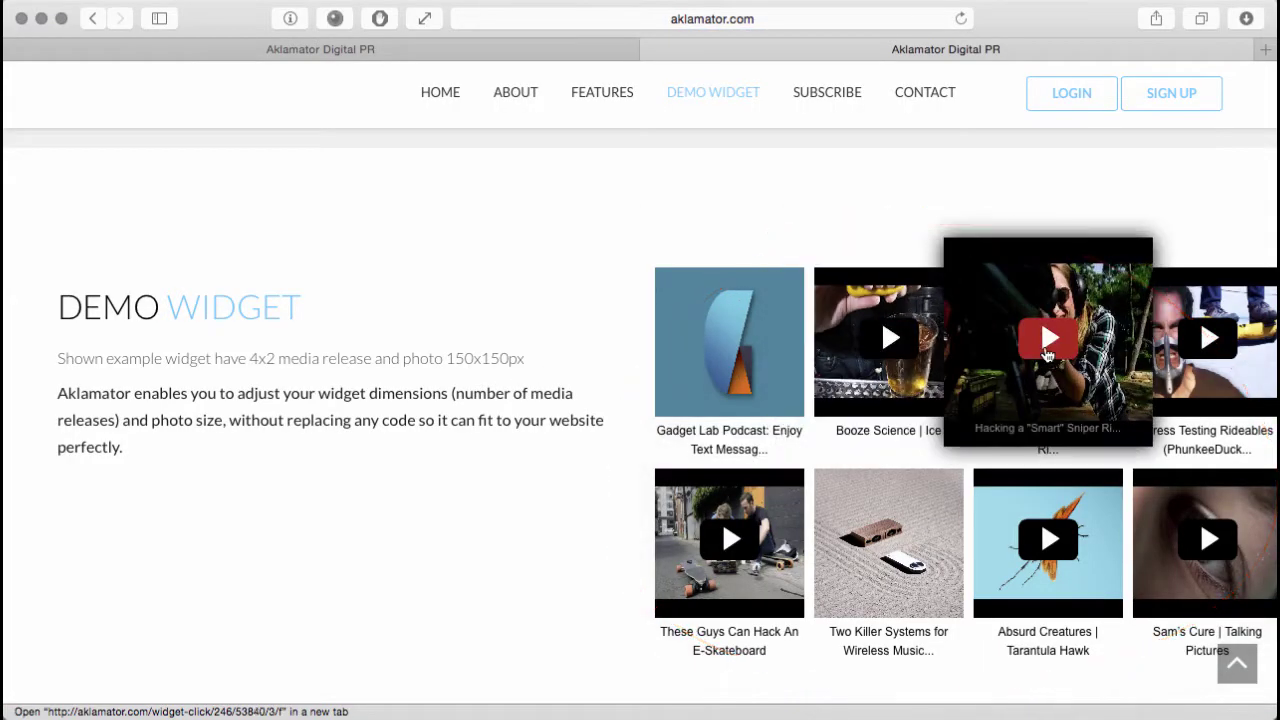
scroll(1040, 350, right, 5)
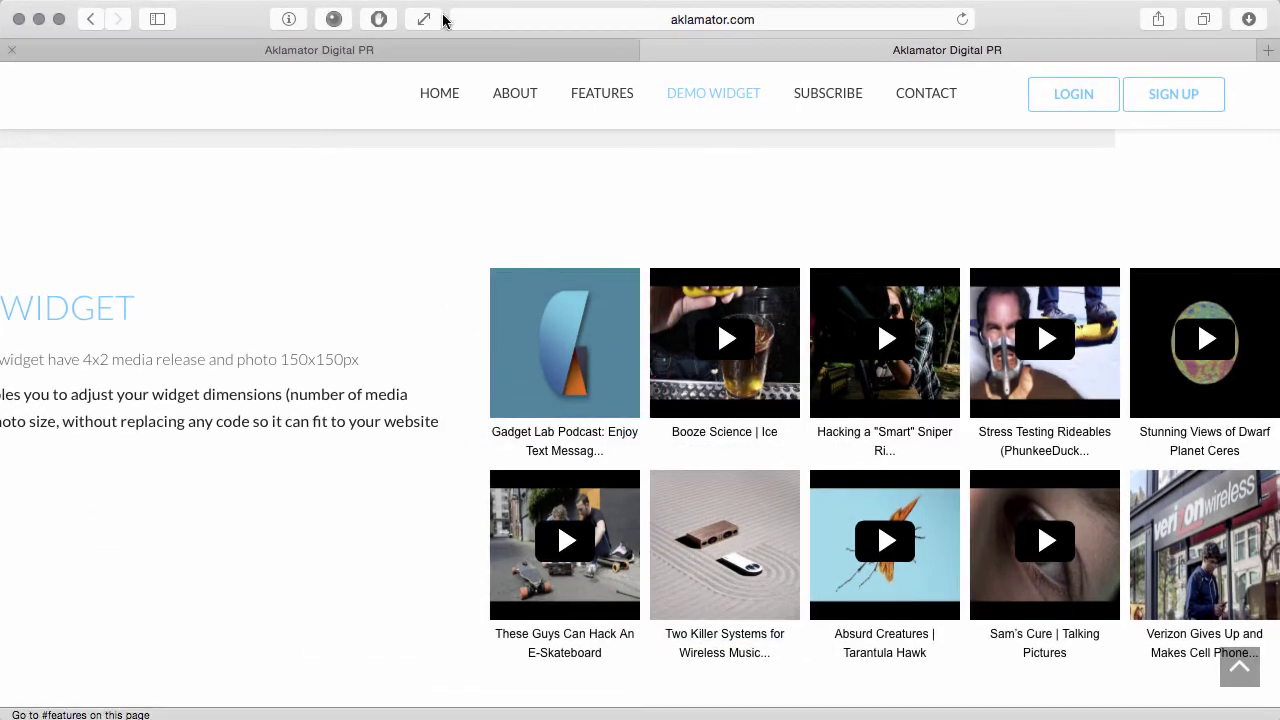
click(373, 55)
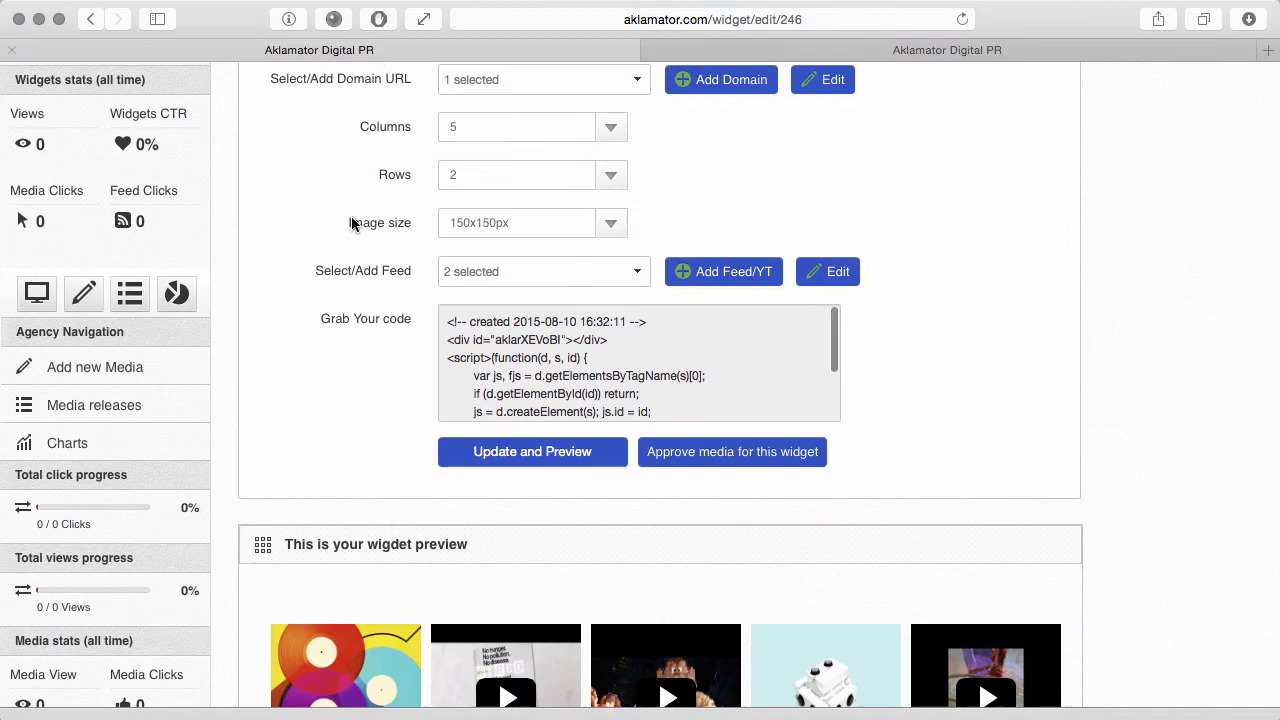
Start a new media release titled 'My Media Ad' with a description and 500-click target.
click(106, 375)
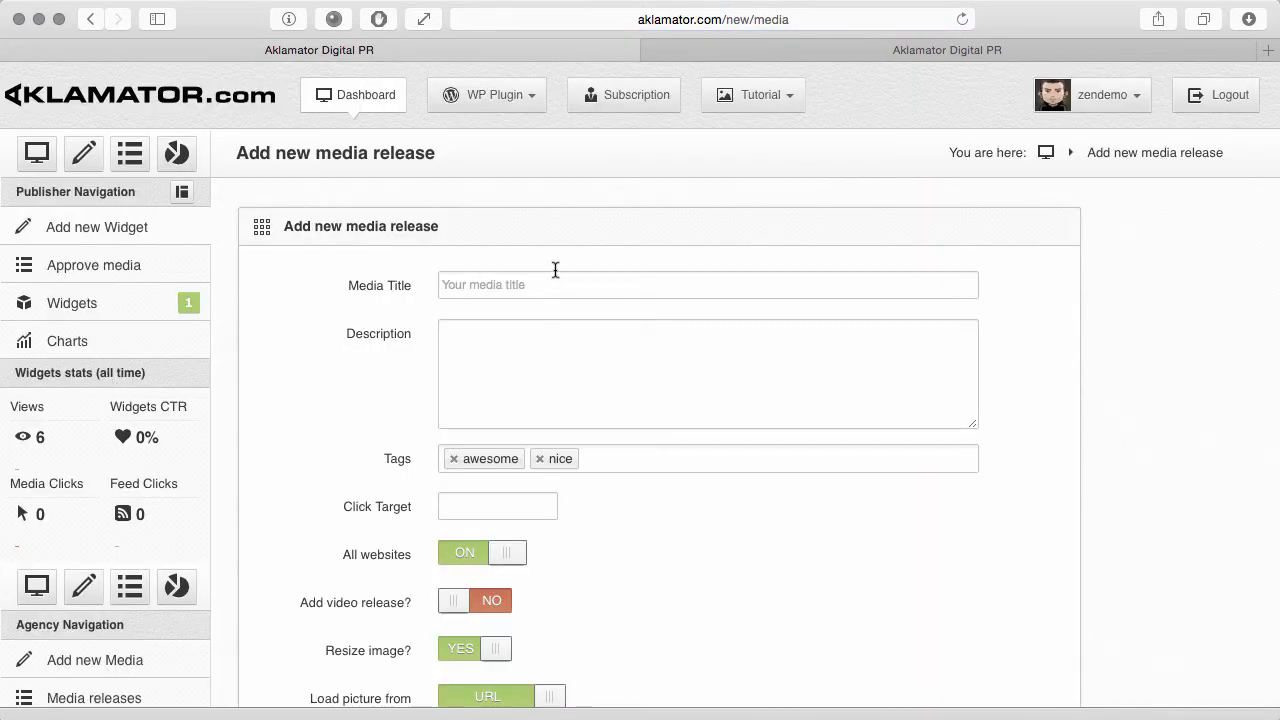
click(553, 283)
text(My Media Ad)
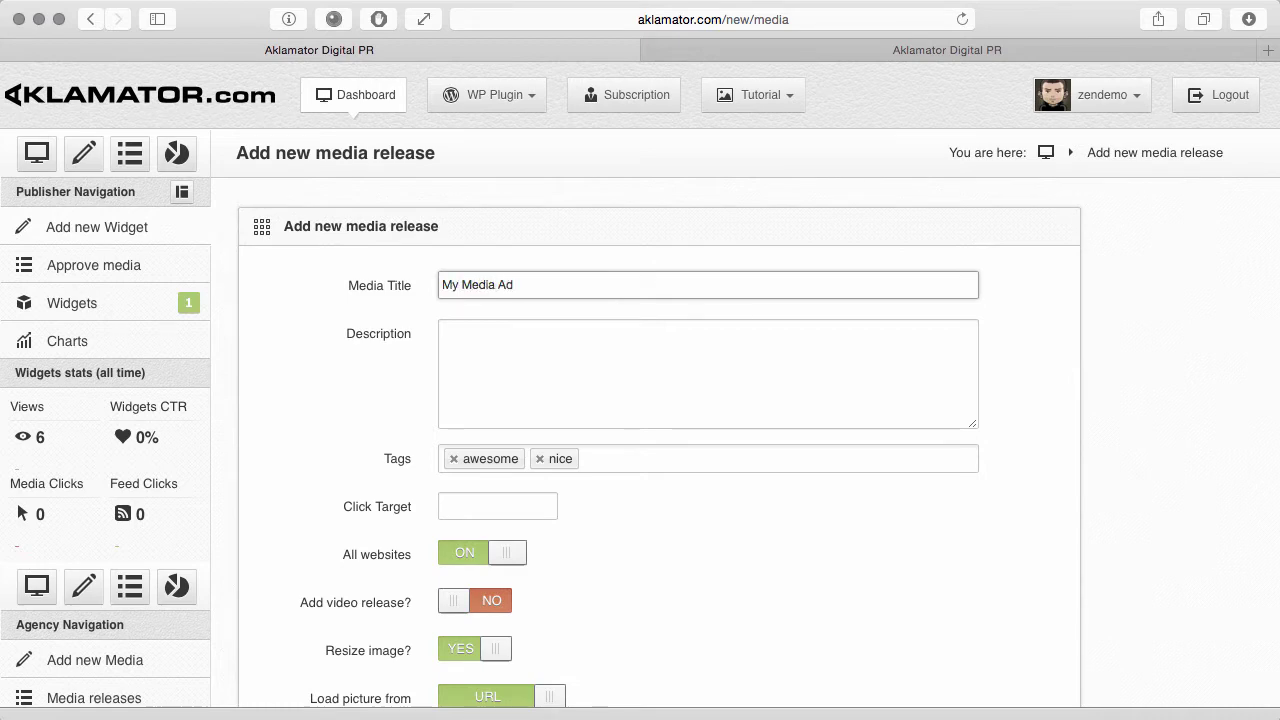
key(Tab)
text(From youtube or picture)
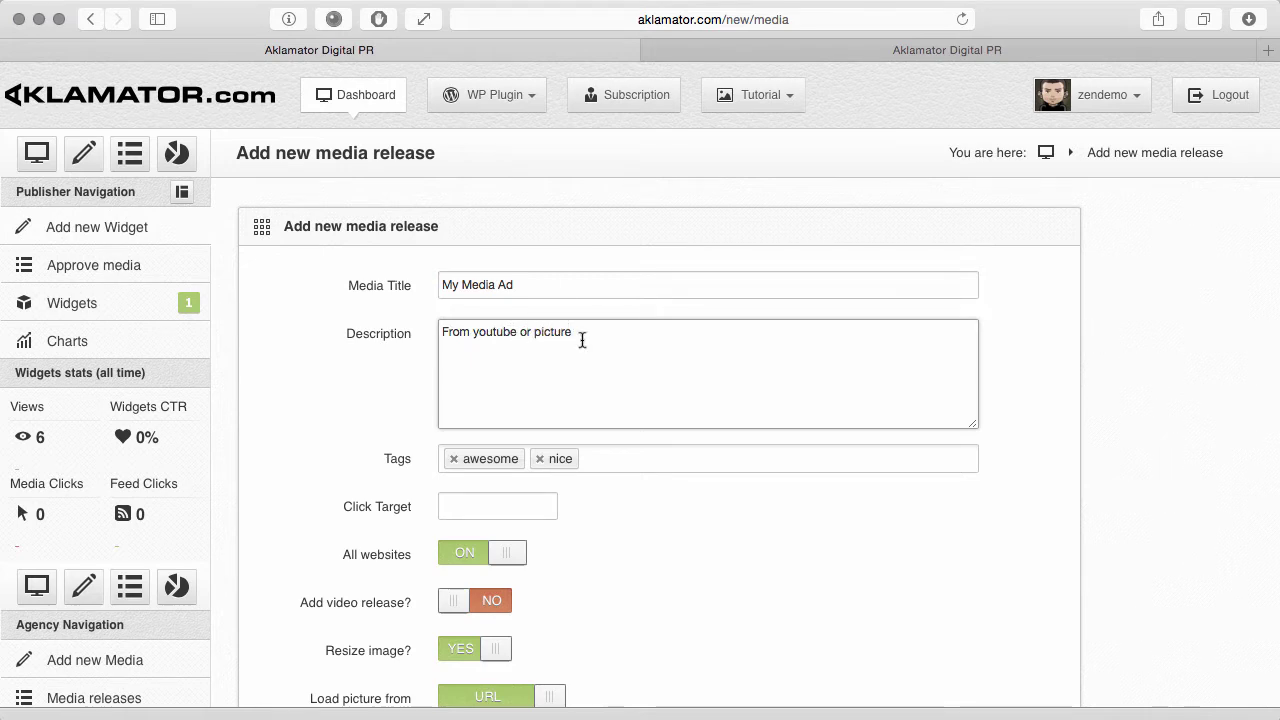
key(Tab)
key(Tab)
text(5)
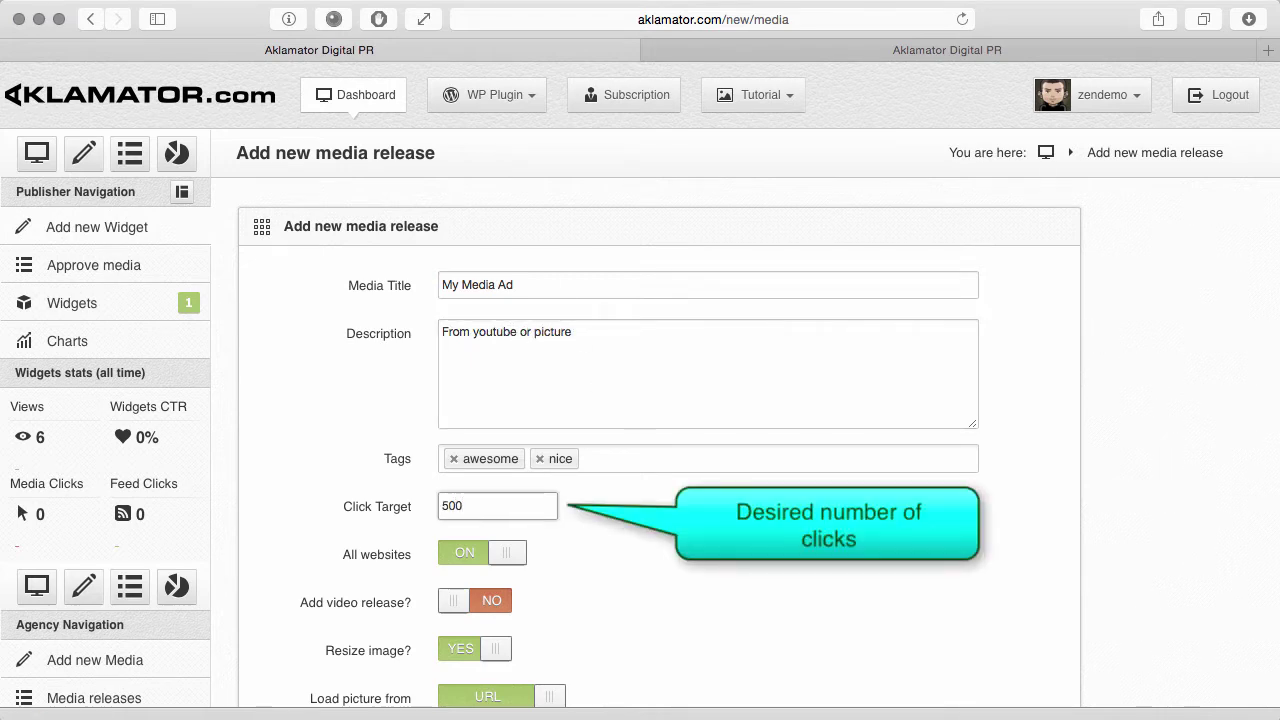
scroll(616, 647, down, 3)
Make it a video release with the pasted YouTube URL, crop its image, and save.
click(459, 456)
click(495, 489)
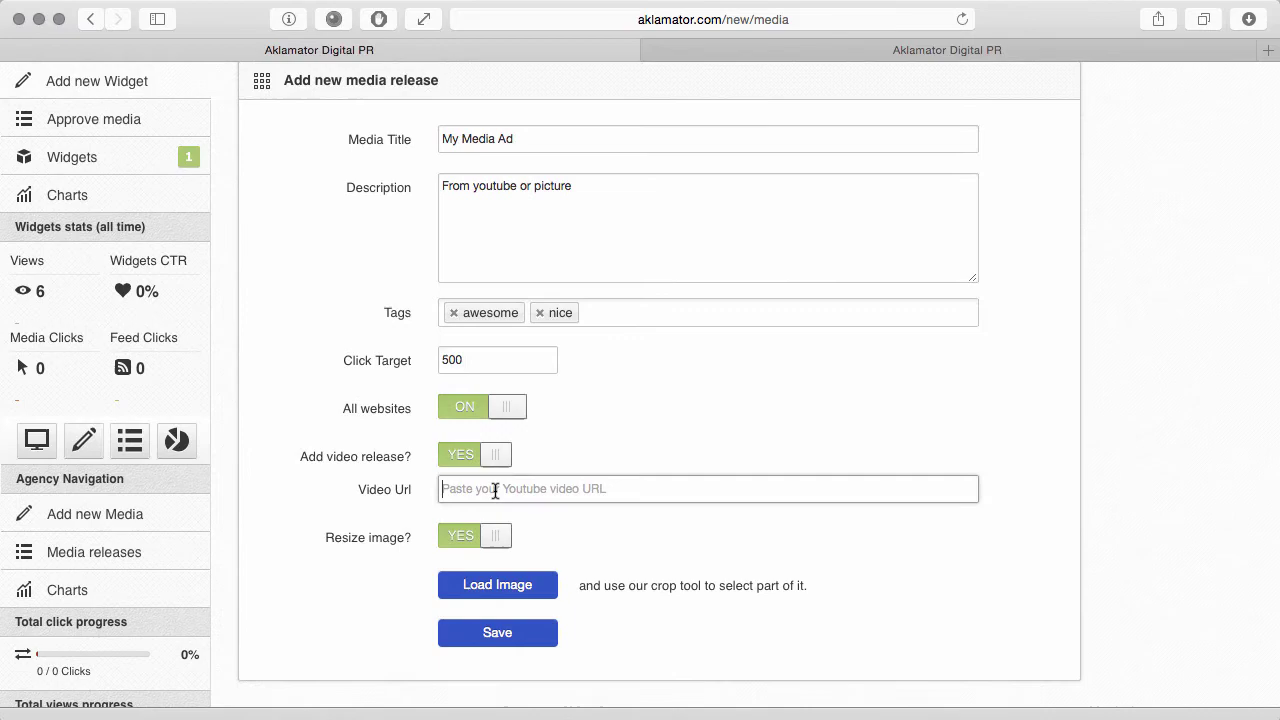
text(https://www.youtube.com/watch?v=xn2wNABlOl8)
click(490, 587)
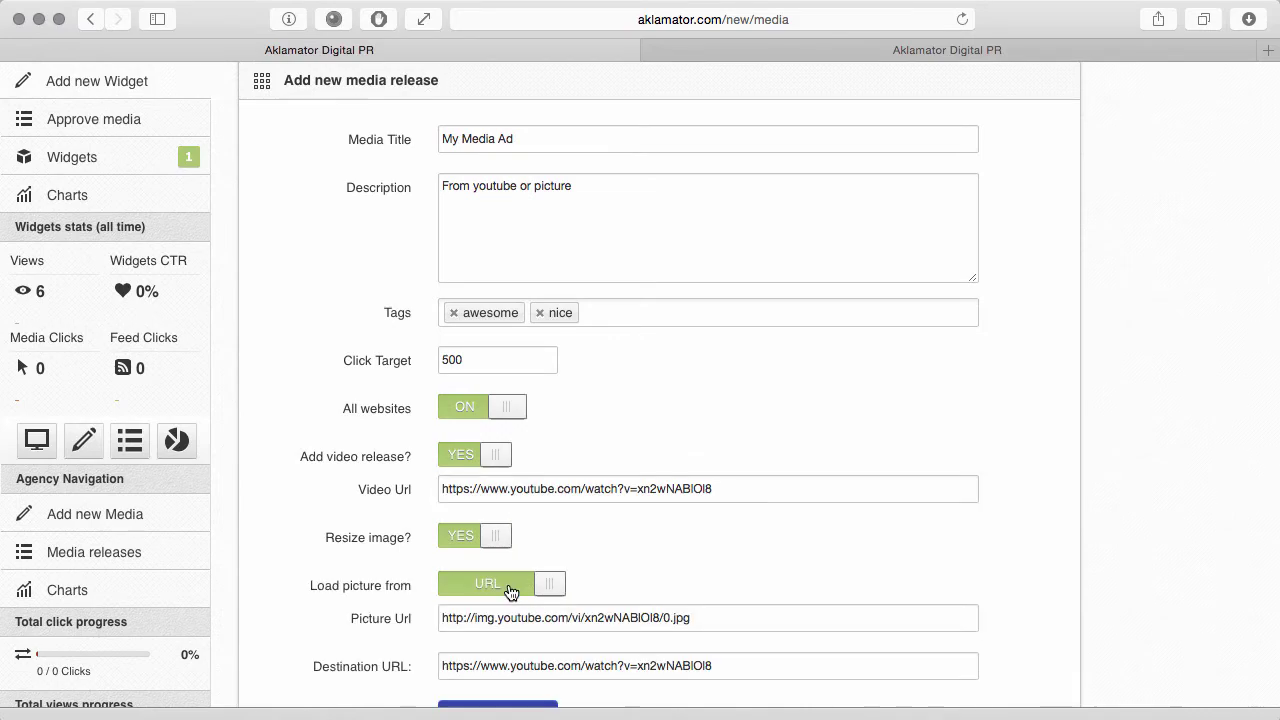
scroll(510, 592, down, 5)
scroll(510, 592, down, 4)
drag(498, 505, 583, 493)
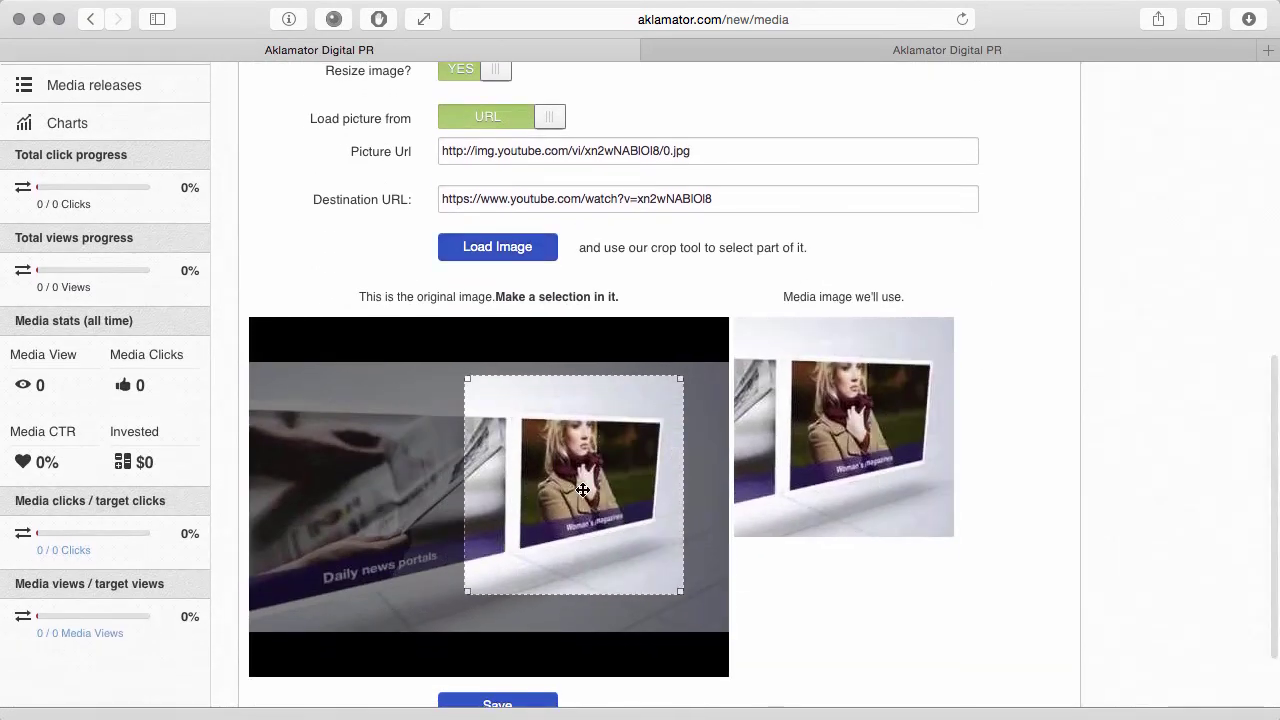
drag(679, 378, 706, 358)
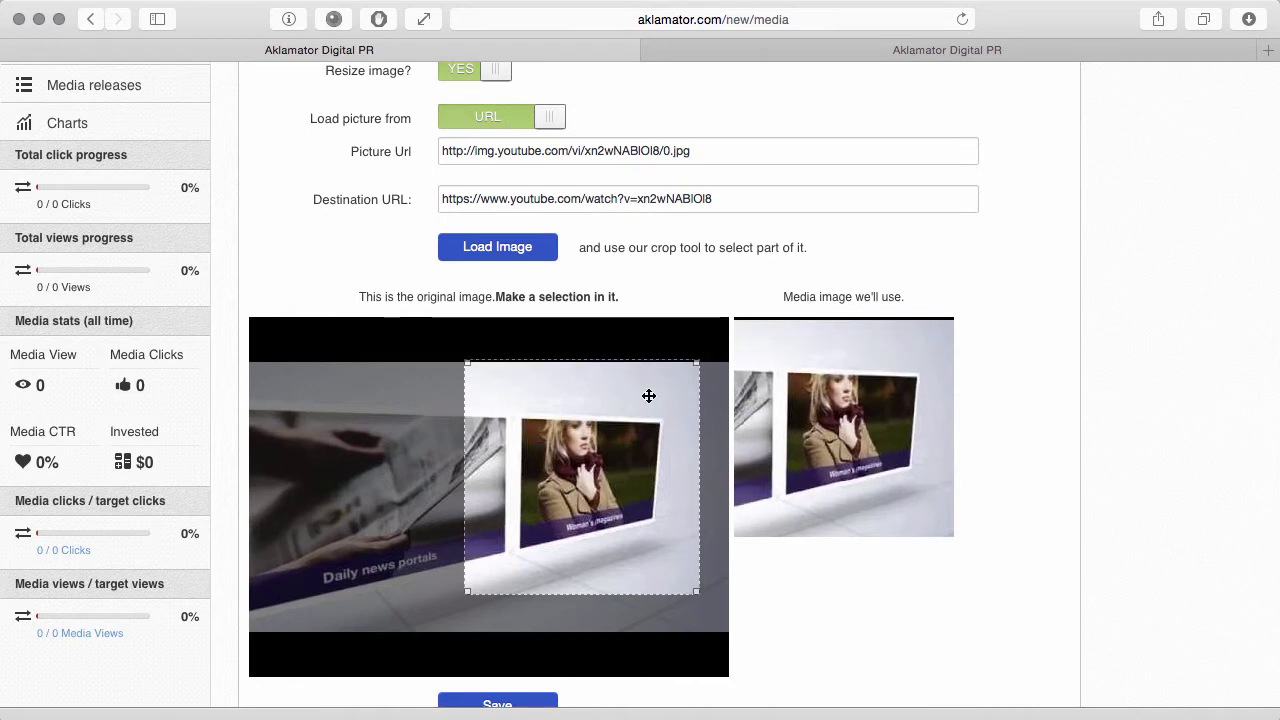
drag(651, 394, 578, 417)
scroll(812, 603, down, 2)
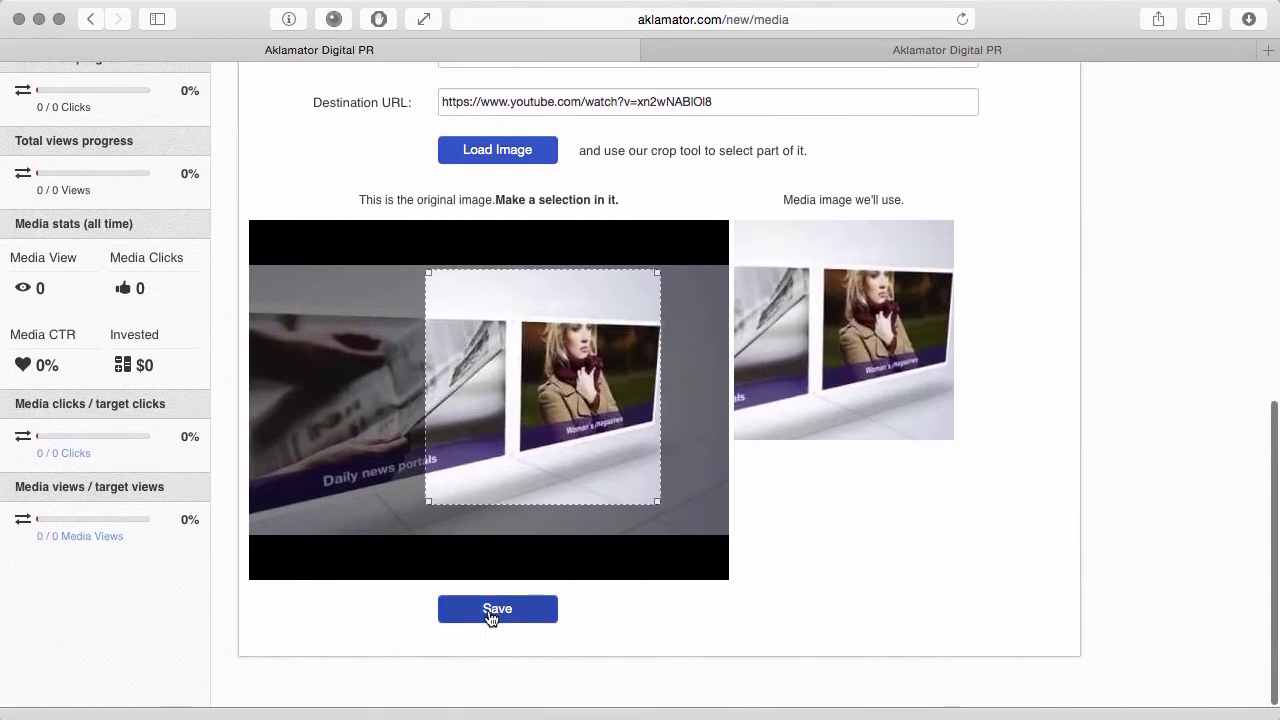
click(490, 612)
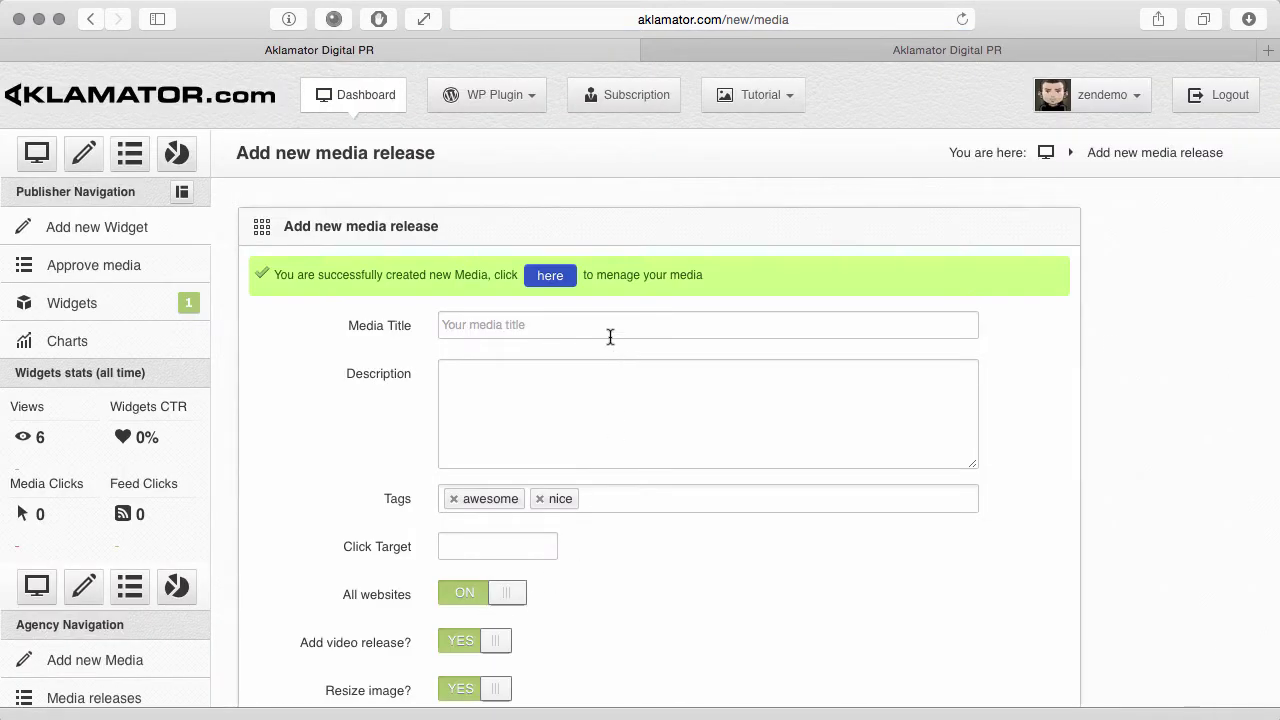
Enable My Media Ad and approve it on the Aklamator widget demo.
click(550, 275)
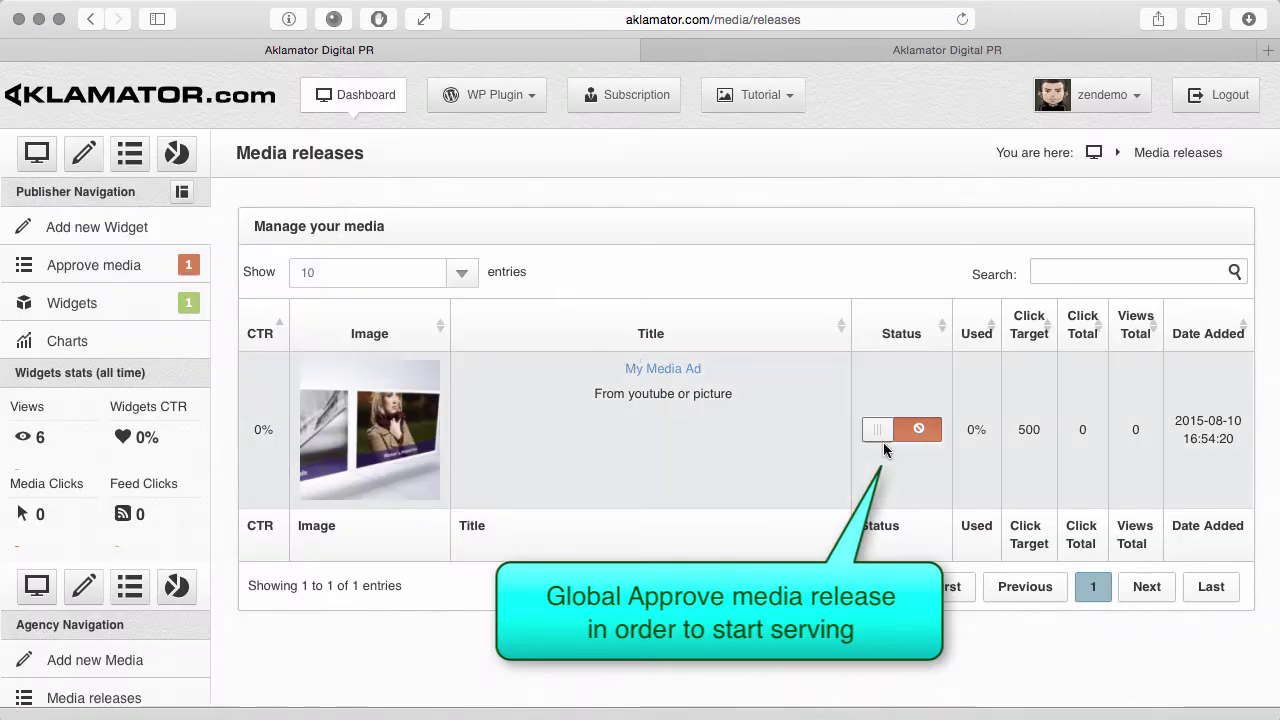
click(888, 438)
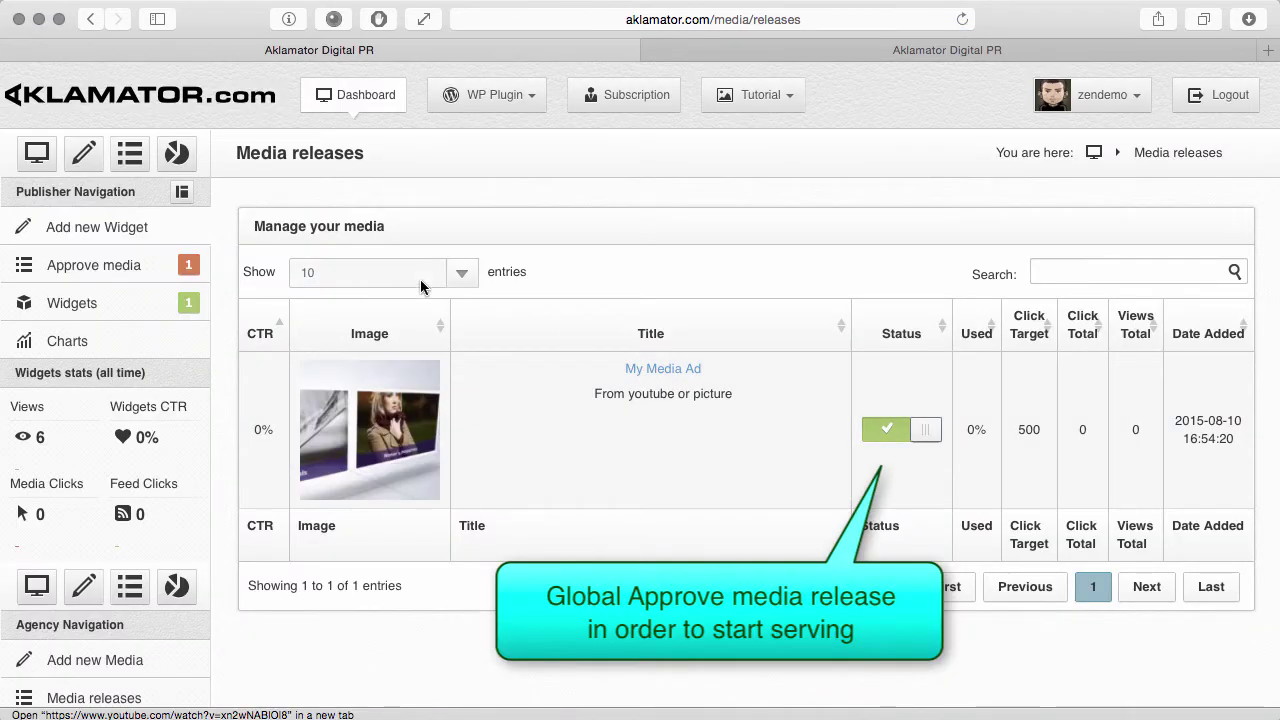
click(114, 275)
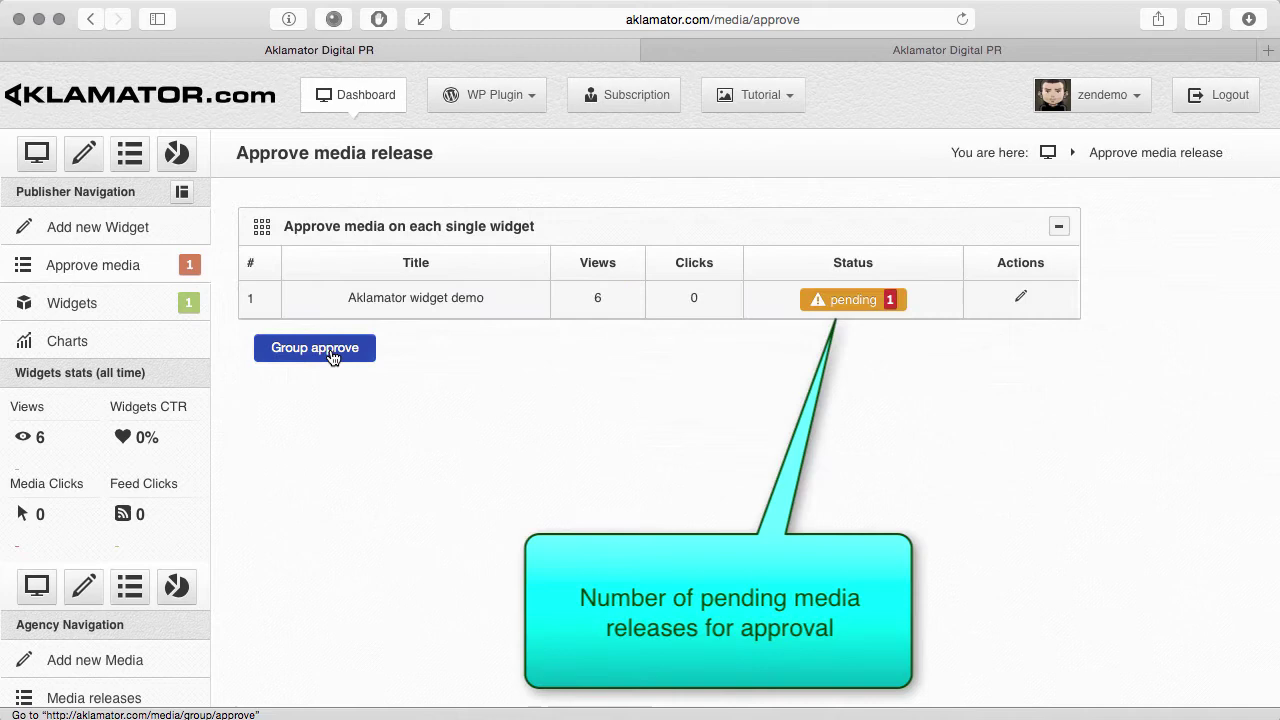
click(856, 302)
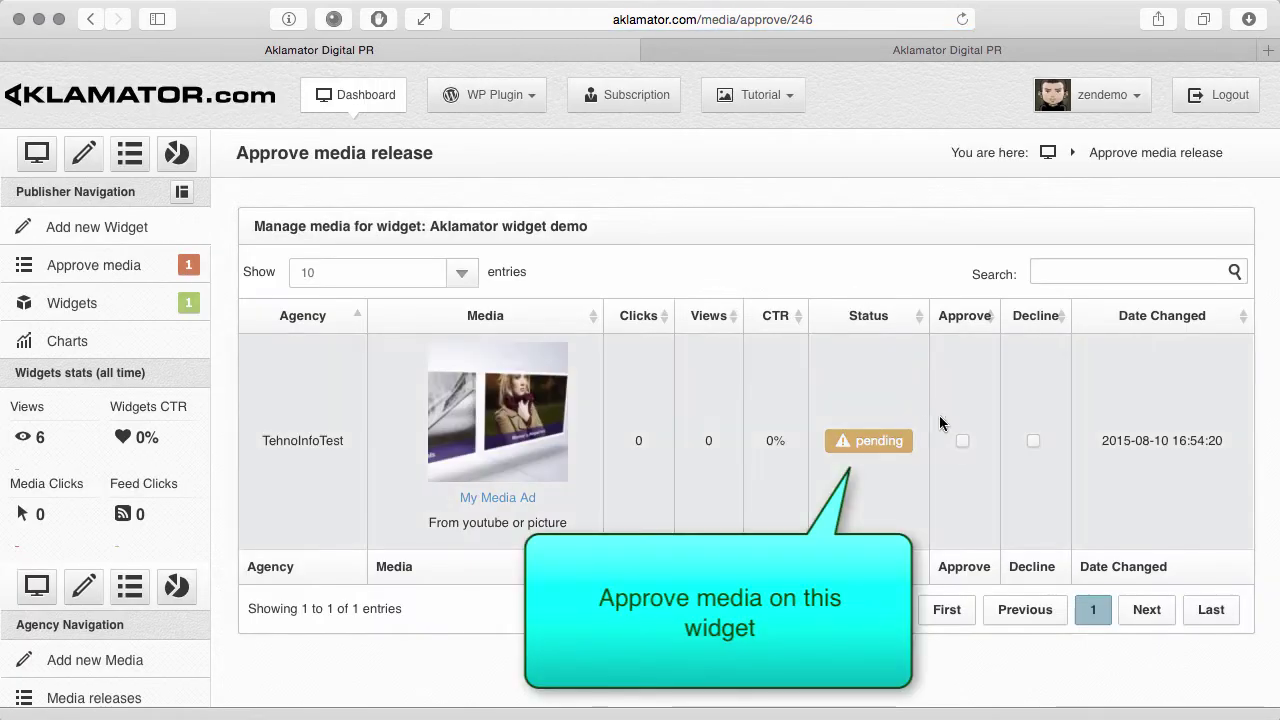
click(963, 441)
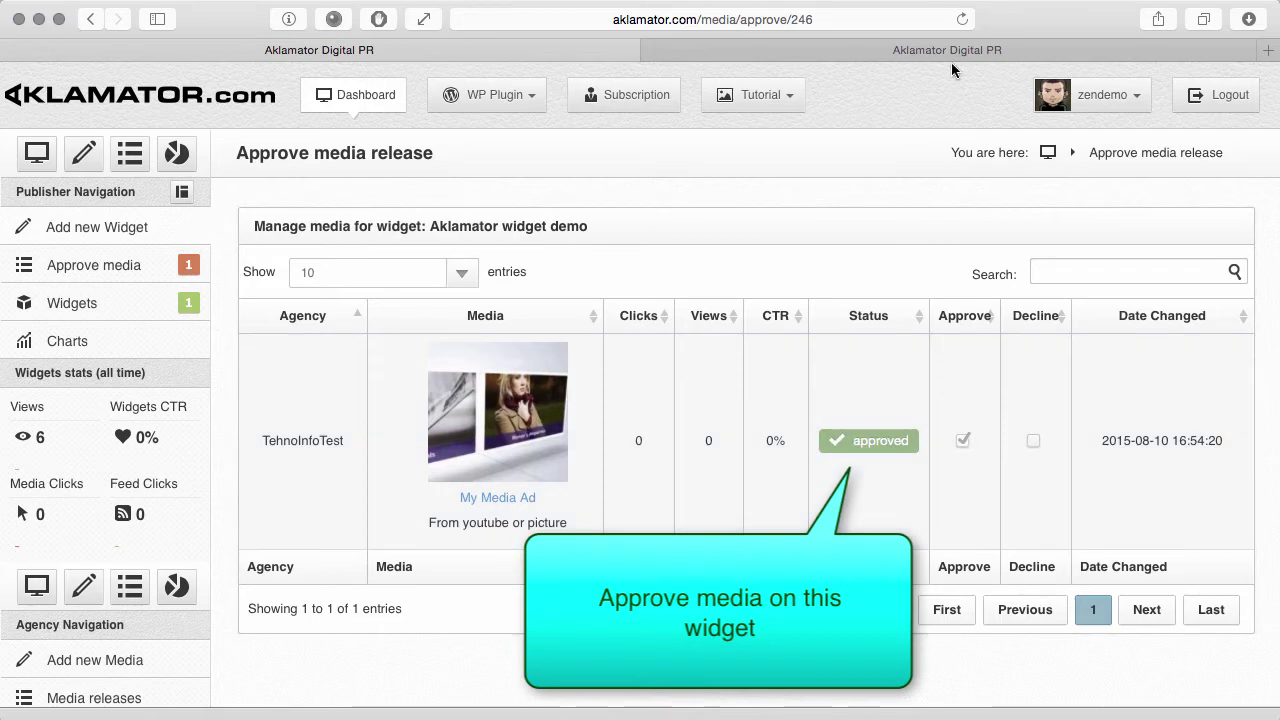
Confirm My Media Ad appears in the demo site's widget and start a new media release.
click(951, 61)
click(963, 19)
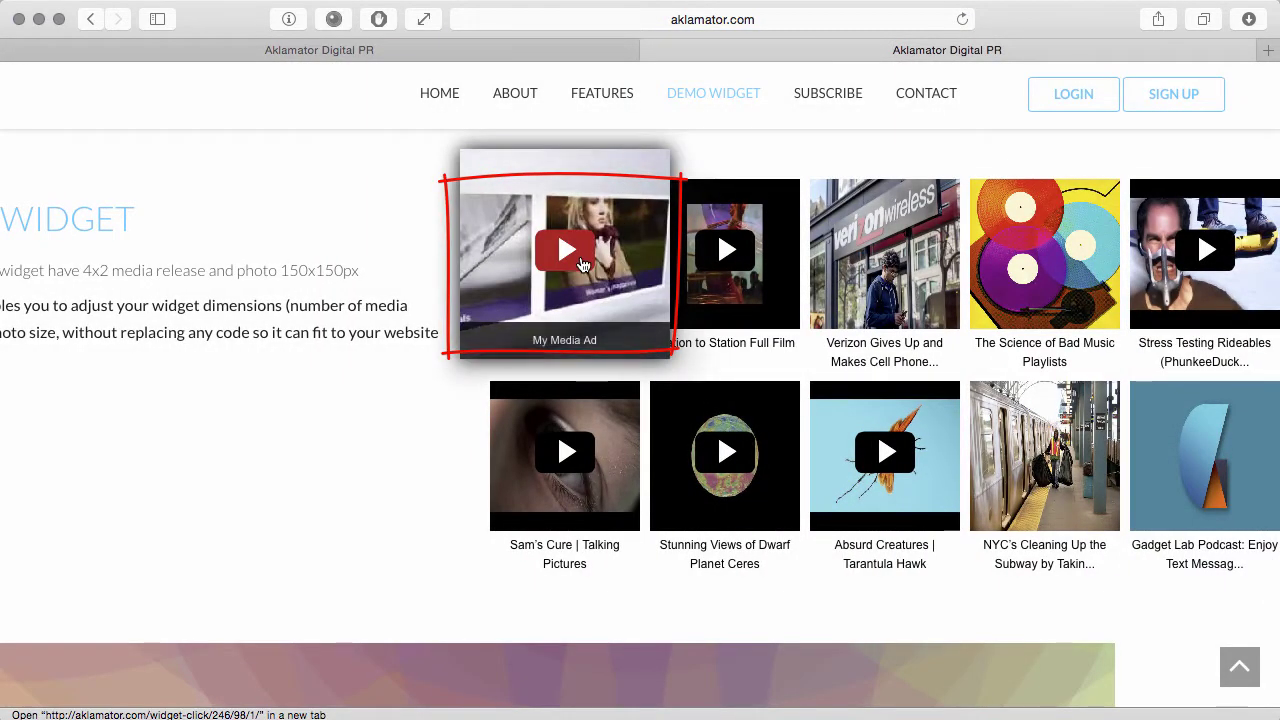
click(583, 263)
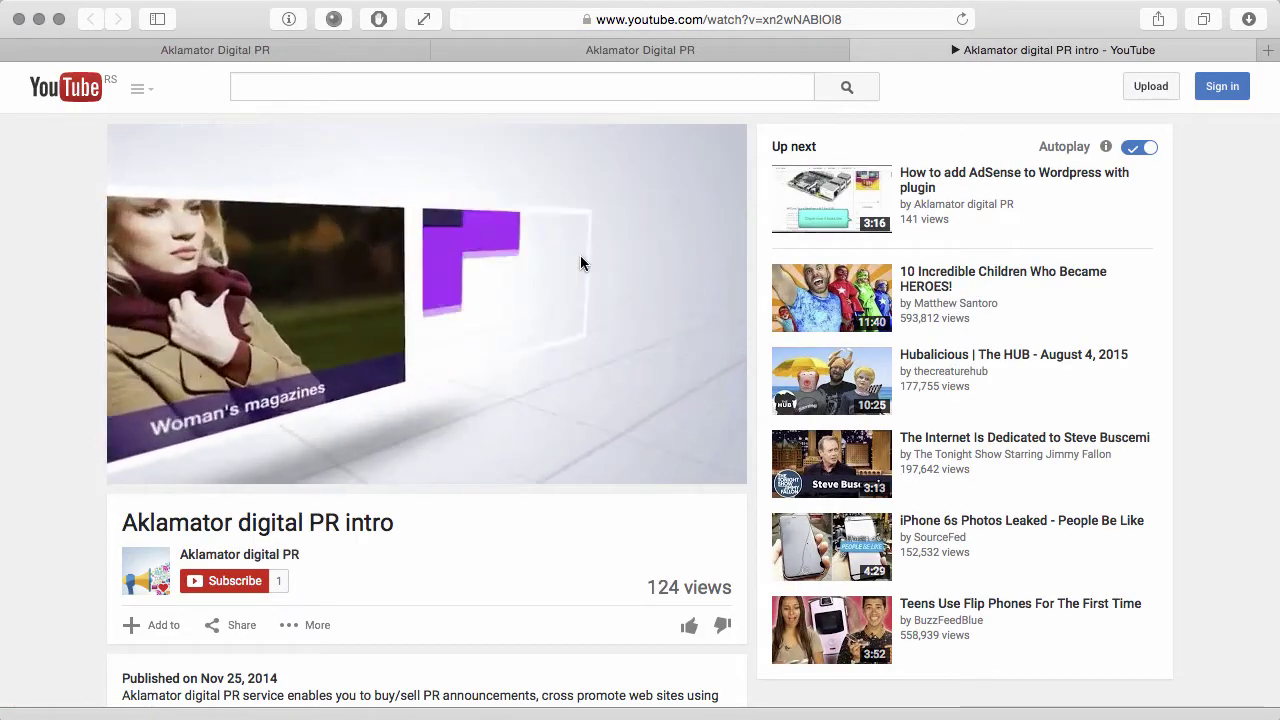
click(858, 50)
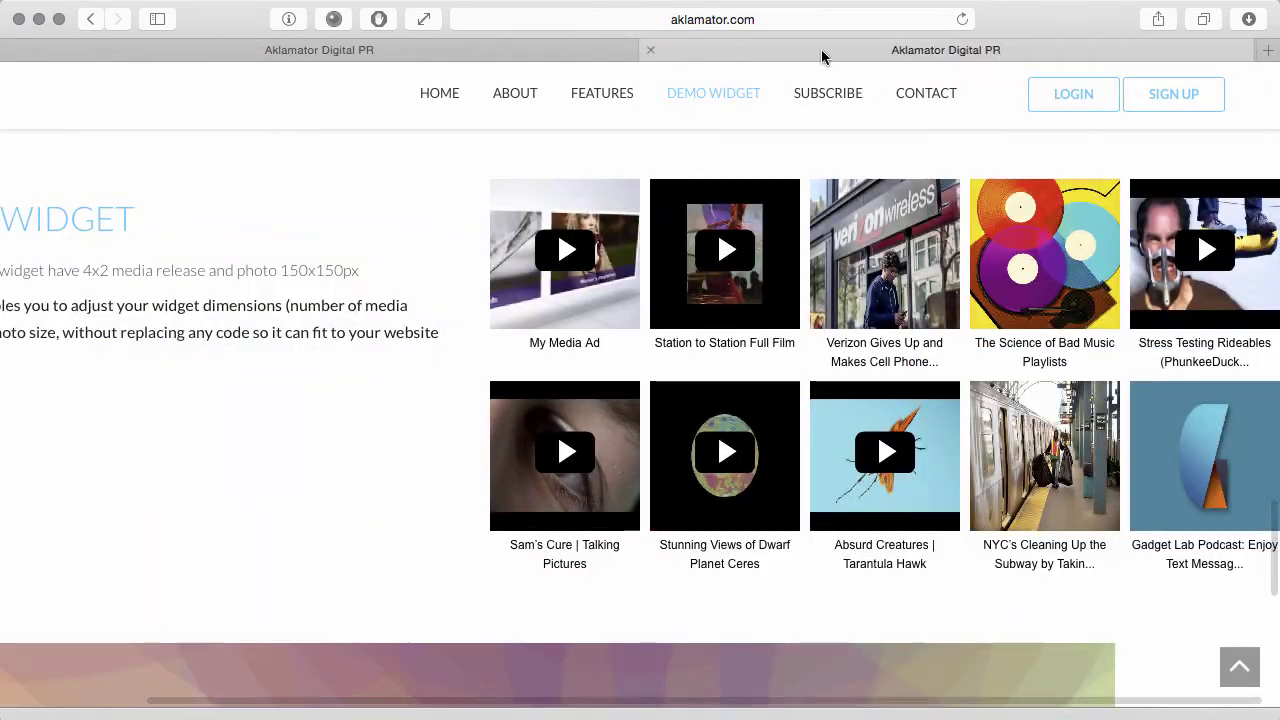
click(512, 50)
click(112, 515)
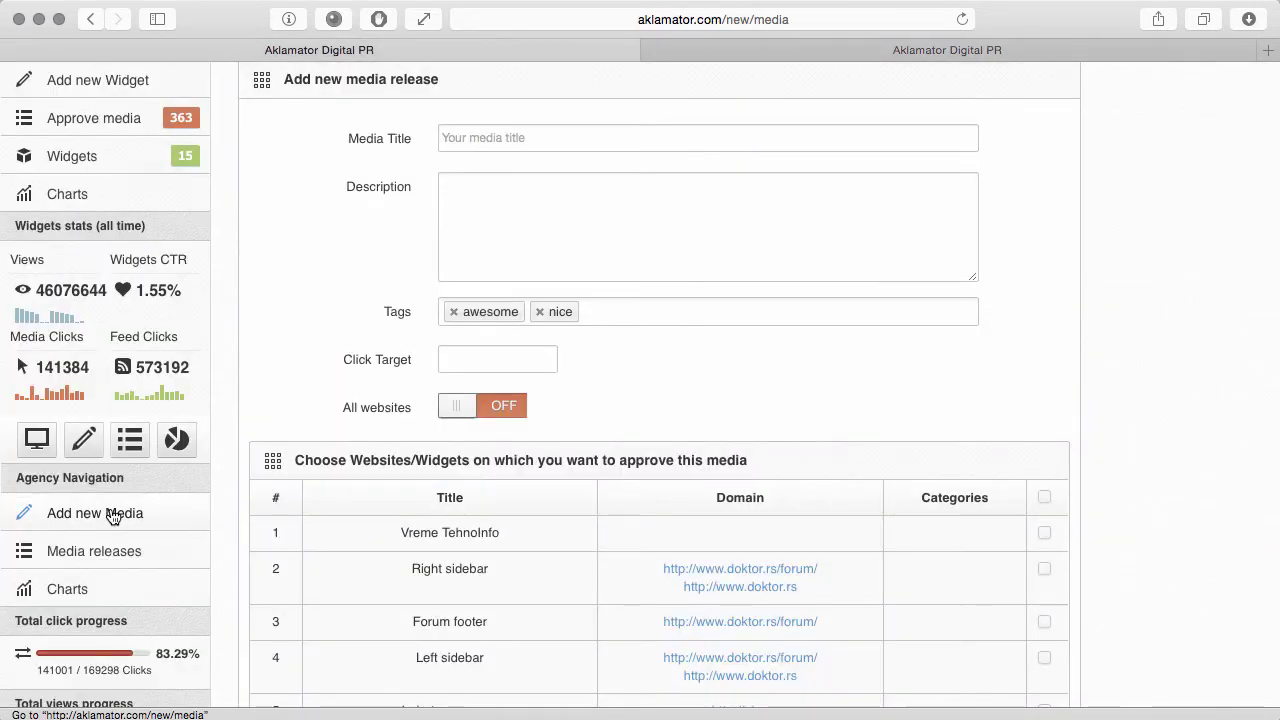
Title the release 'Cruise of your life' and give it a description and a 1000-click target.
click(112, 515)
click(549, 283)
text(C)
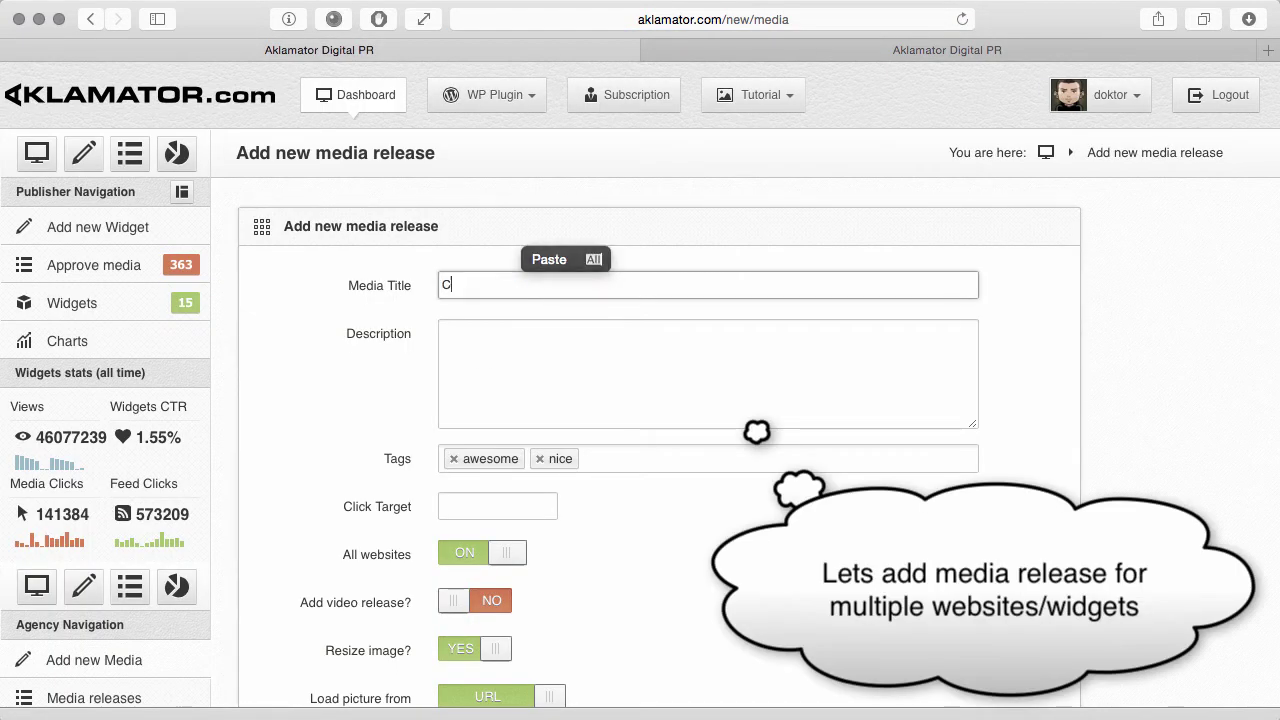
text(ruise of your life)
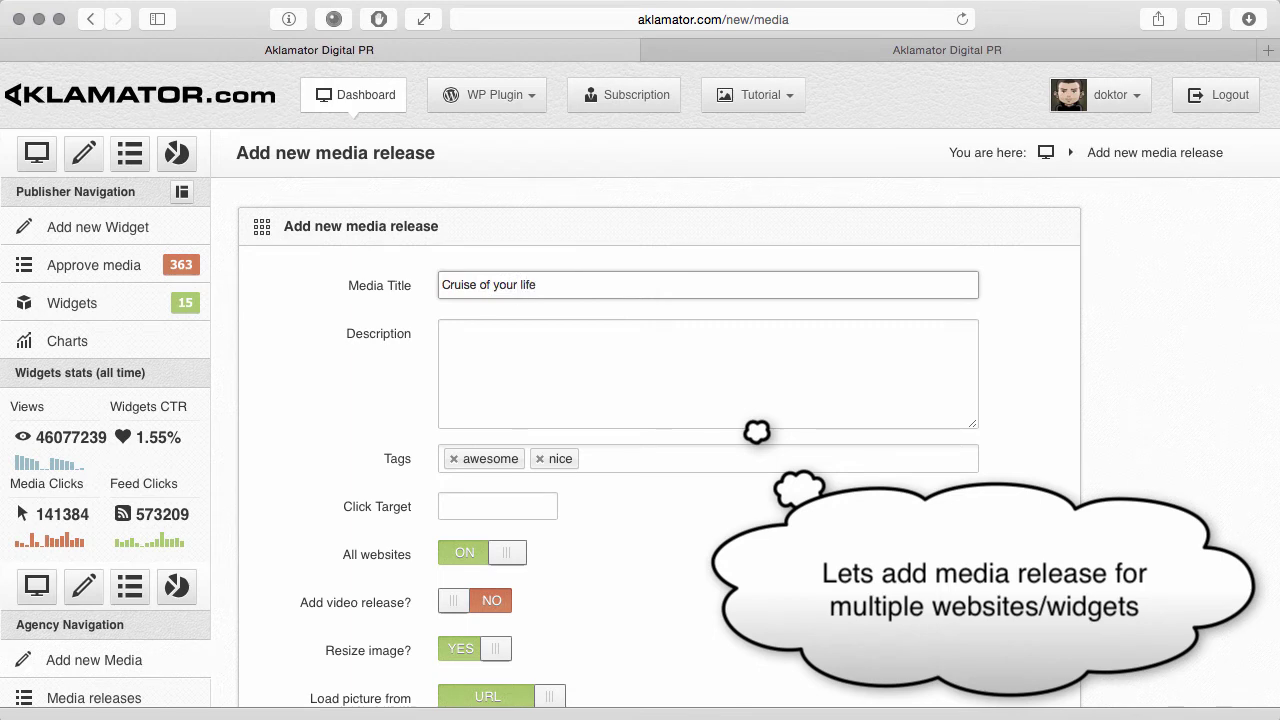
key(Tab)
text(this is media release from image)
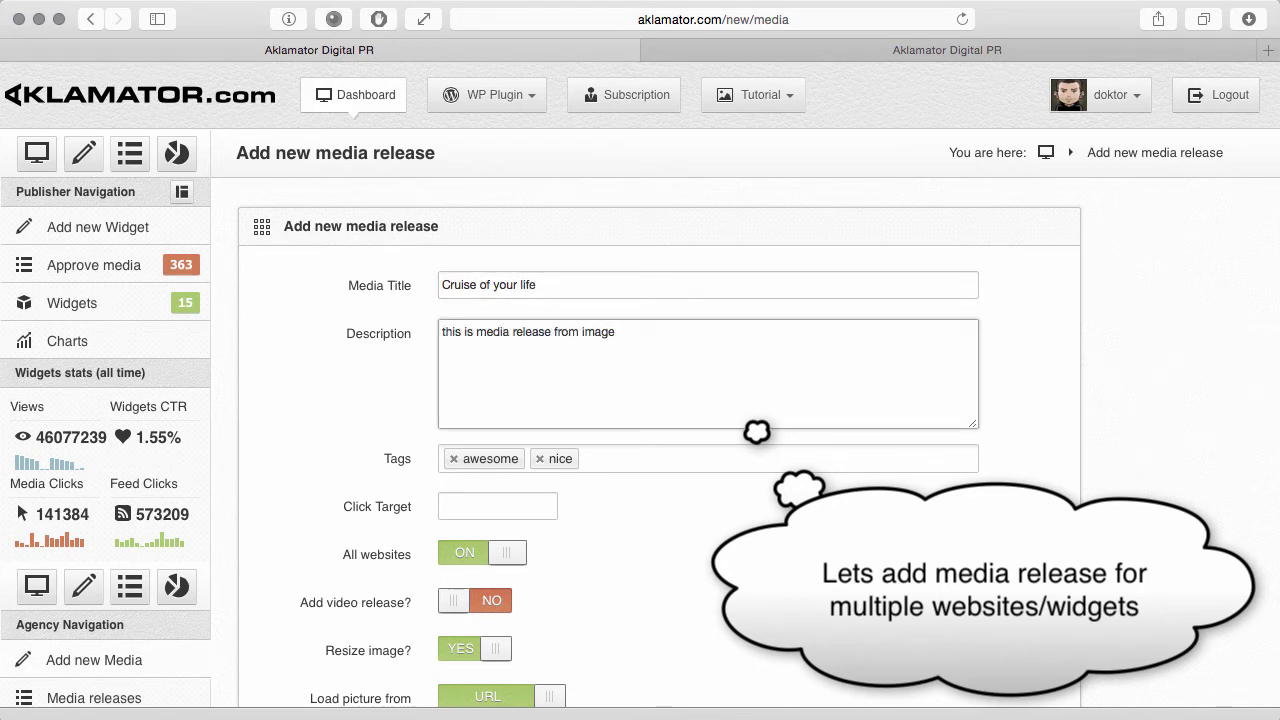
click(492, 503)
text(1000)
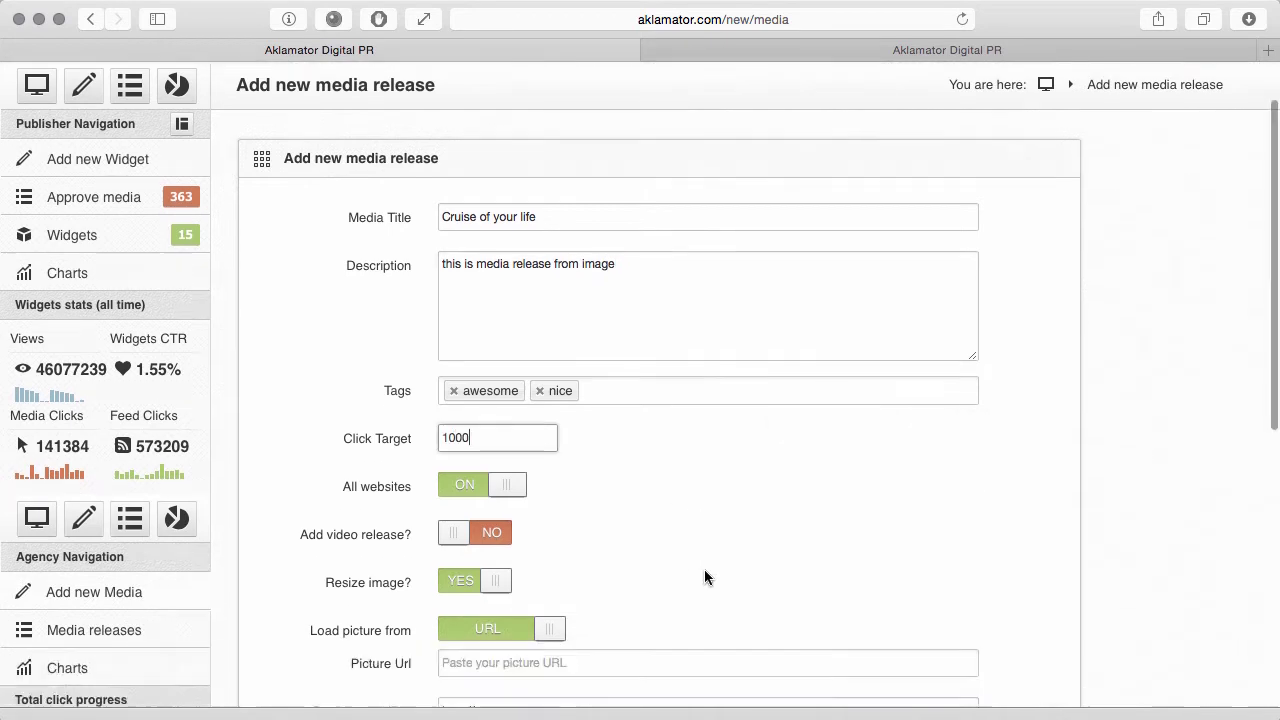
scroll(704, 569, down, 3)
Turn off All websites and target the Right sidebar, Left sidebar and Aklamator frontend - FR widgets.
click(507, 389)
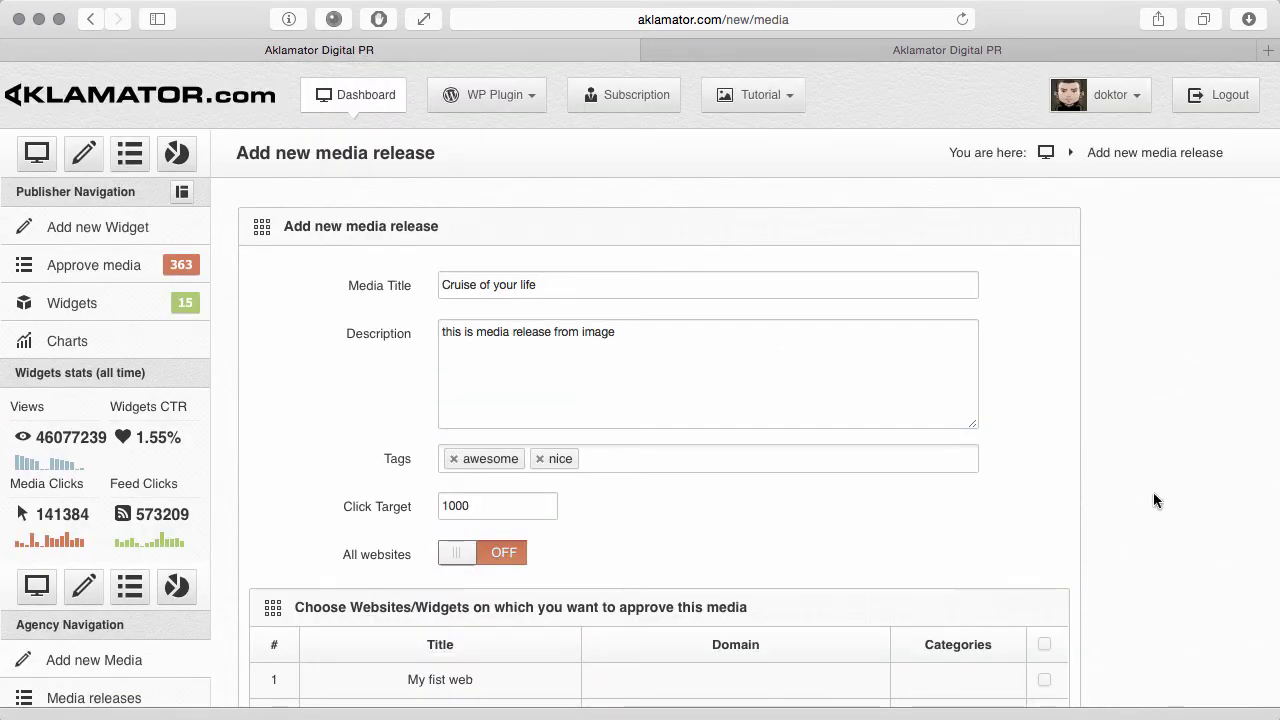
scroll(1153, 492, down, 5)
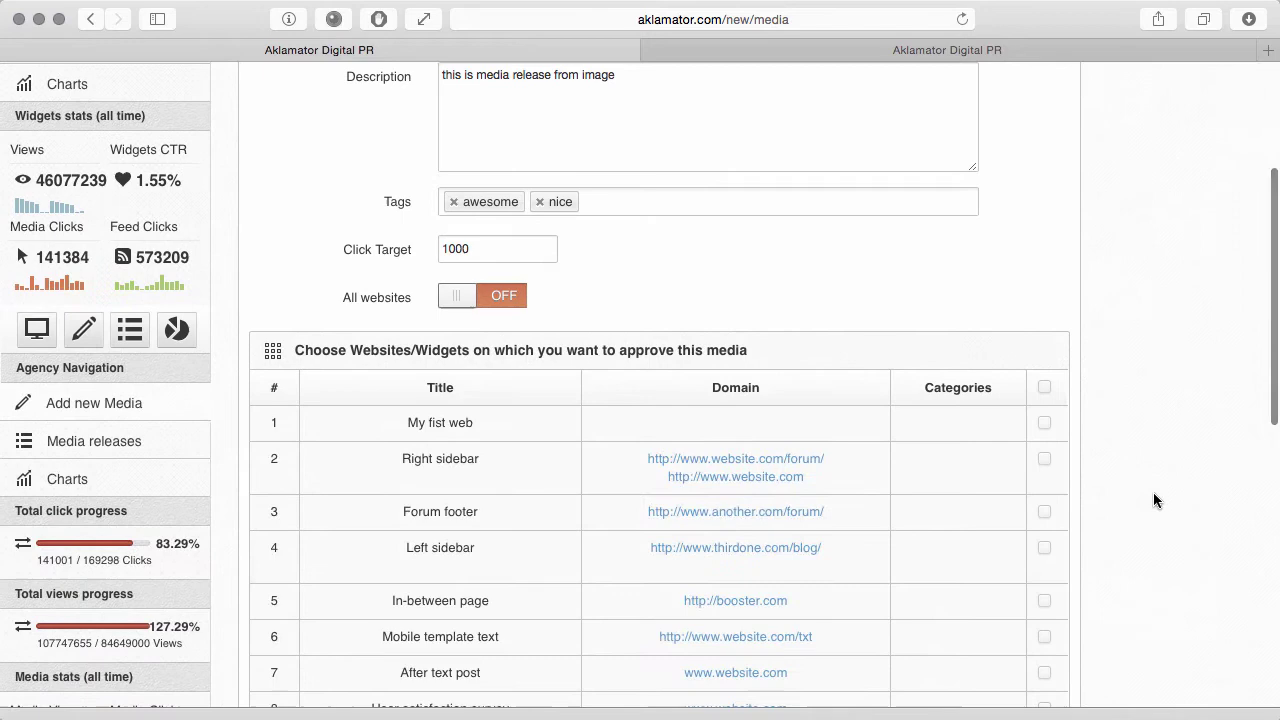
scroll(1153, 492, down, 4)
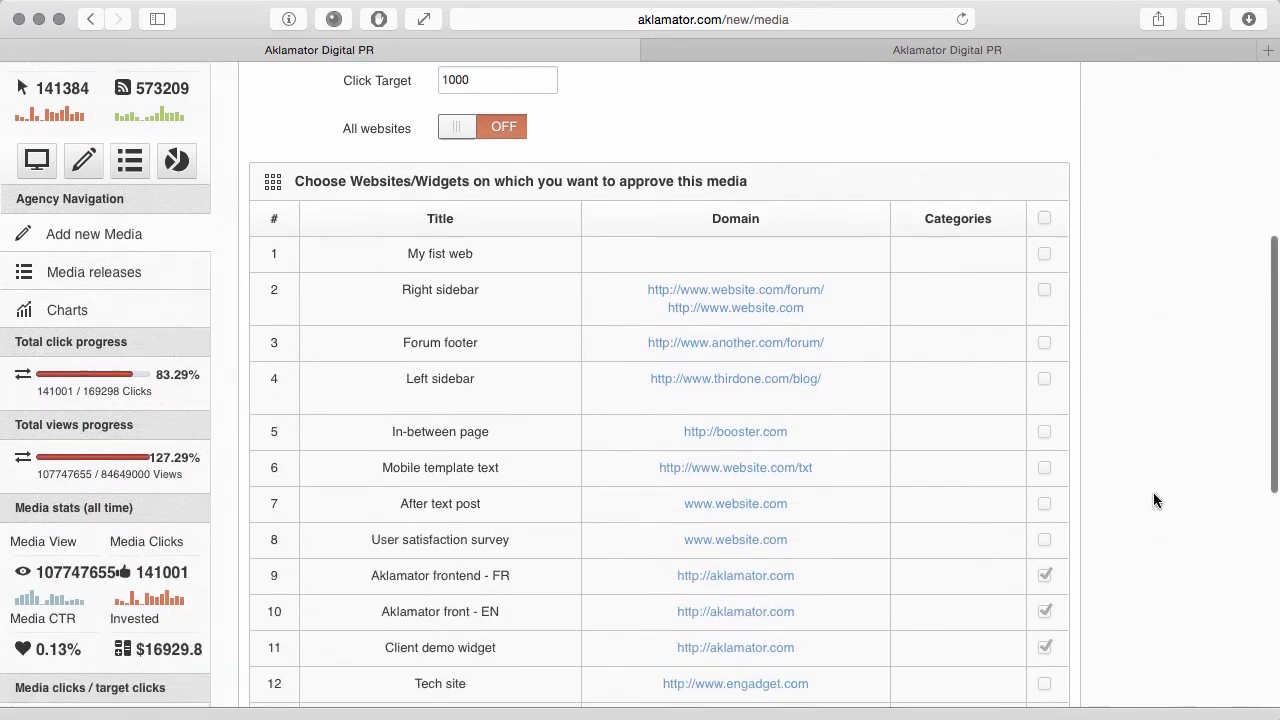
click(1045, 295)
click(1045, 380)
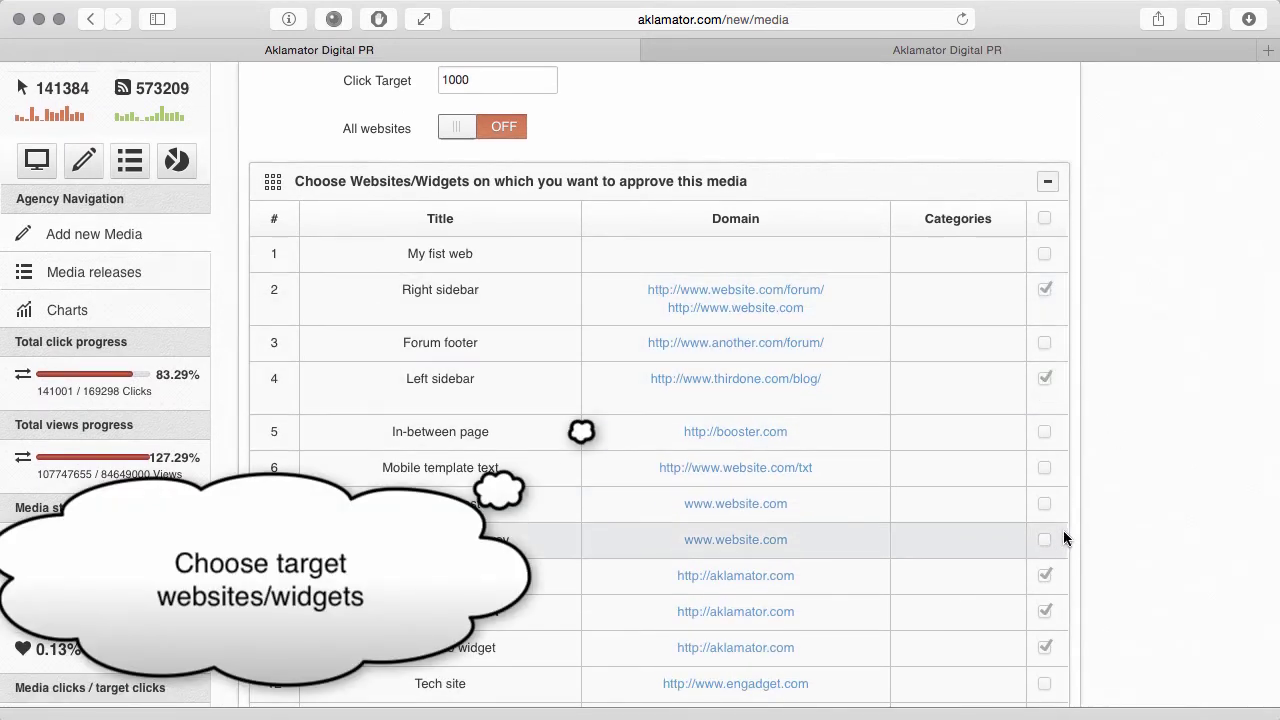
click(1047, 580)
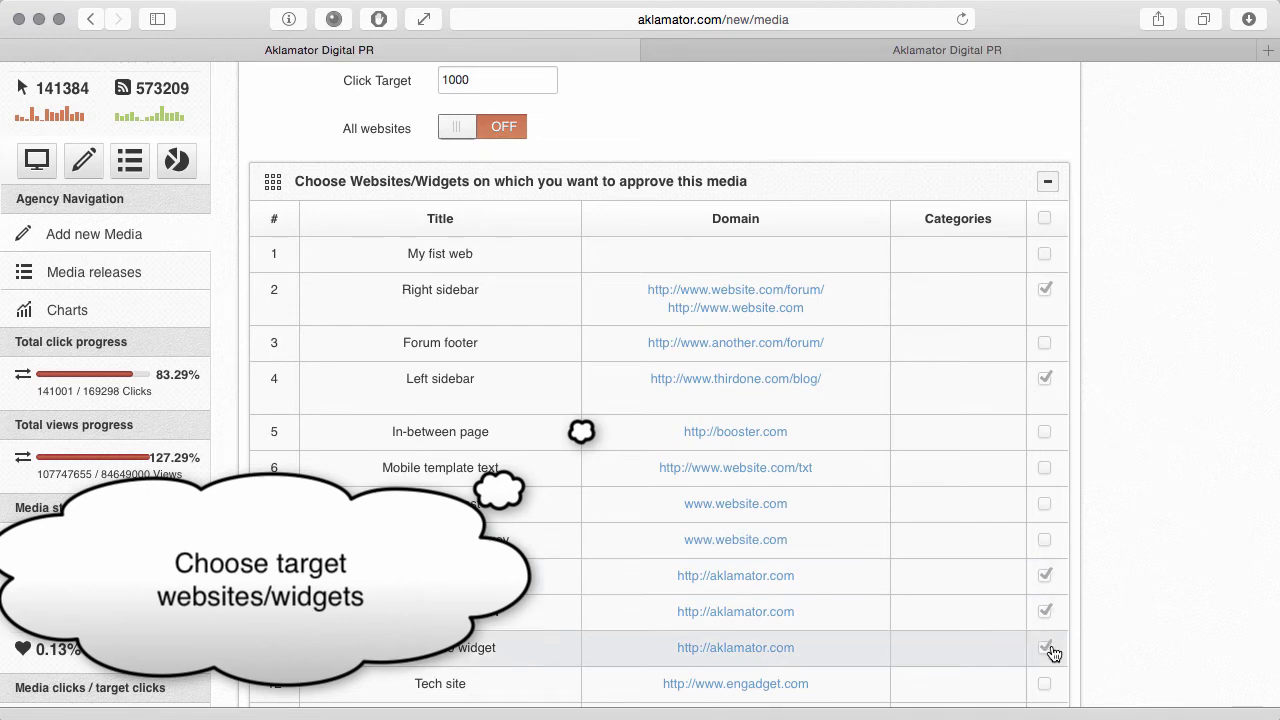
scroll(1053, 657, down, 2)
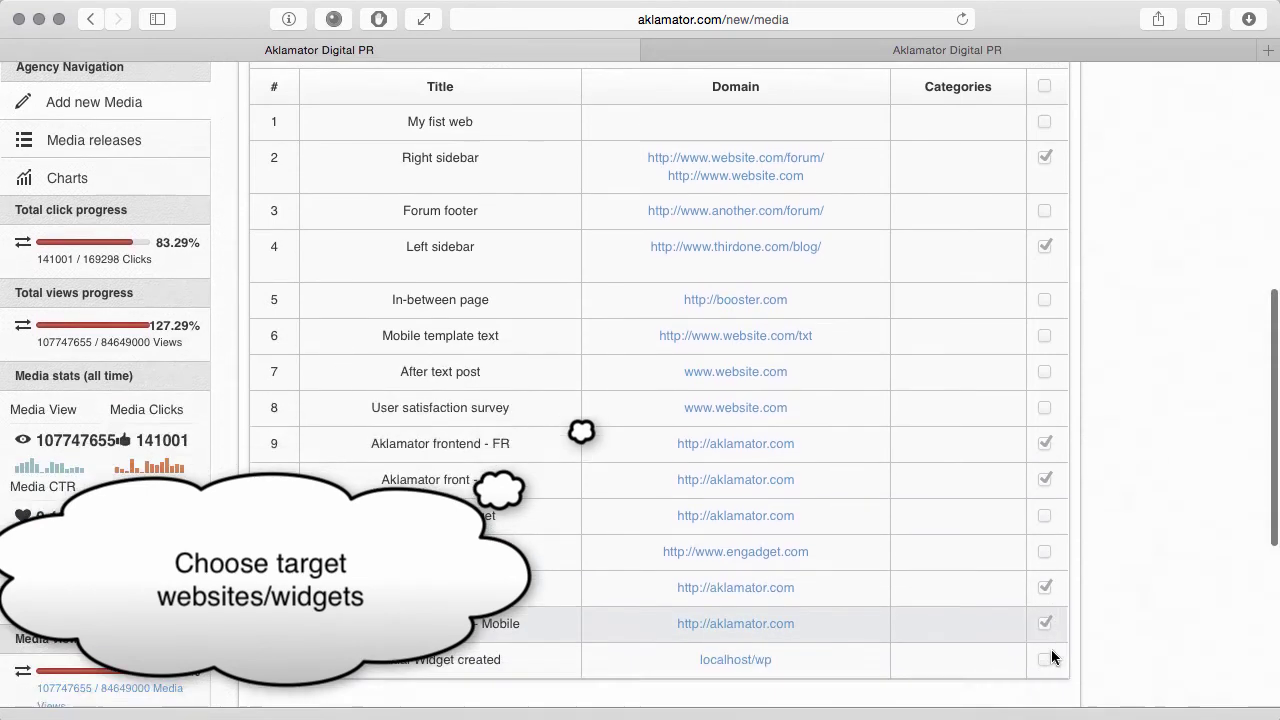
scroll(1053, 657, down, 3)
scroll(1051, 657, down, 5)
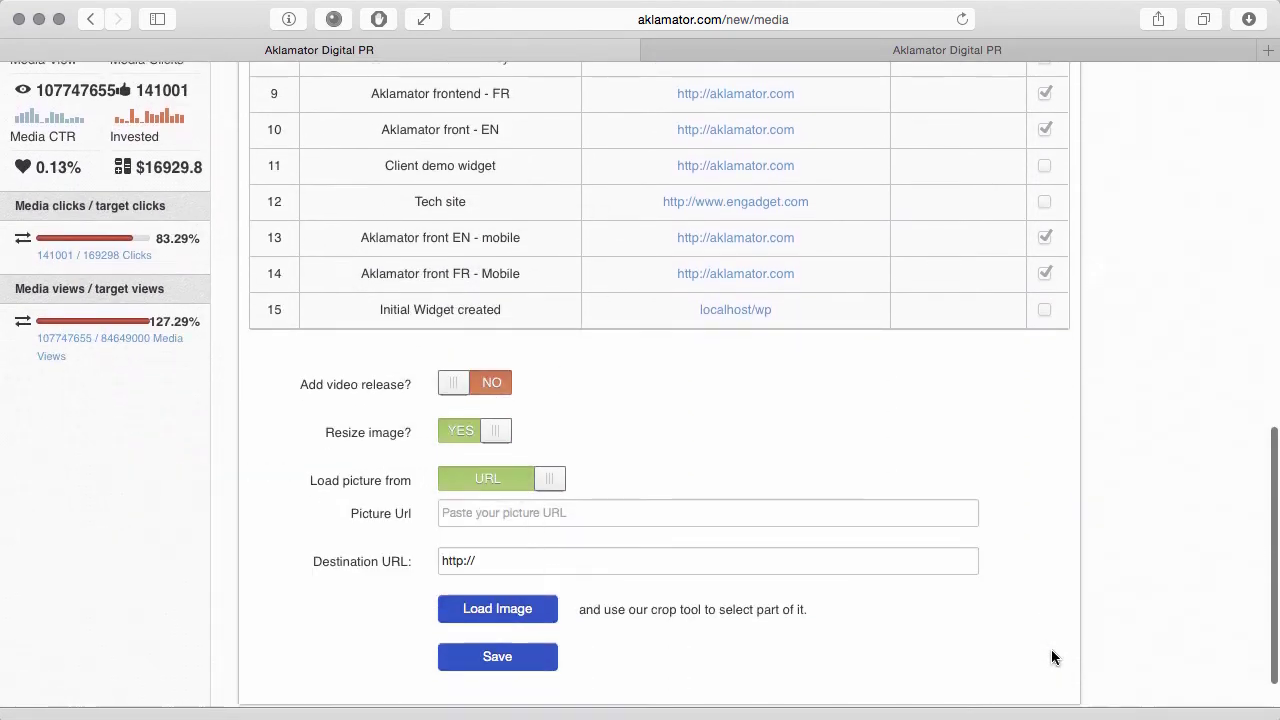
Paste the stock cruise ship image URL and set the destination to promocruise.com.
click(743, 470)
text(http://www.stockphotosforfree.com/images/previews/nycaerial/IMG_8699.jpg)
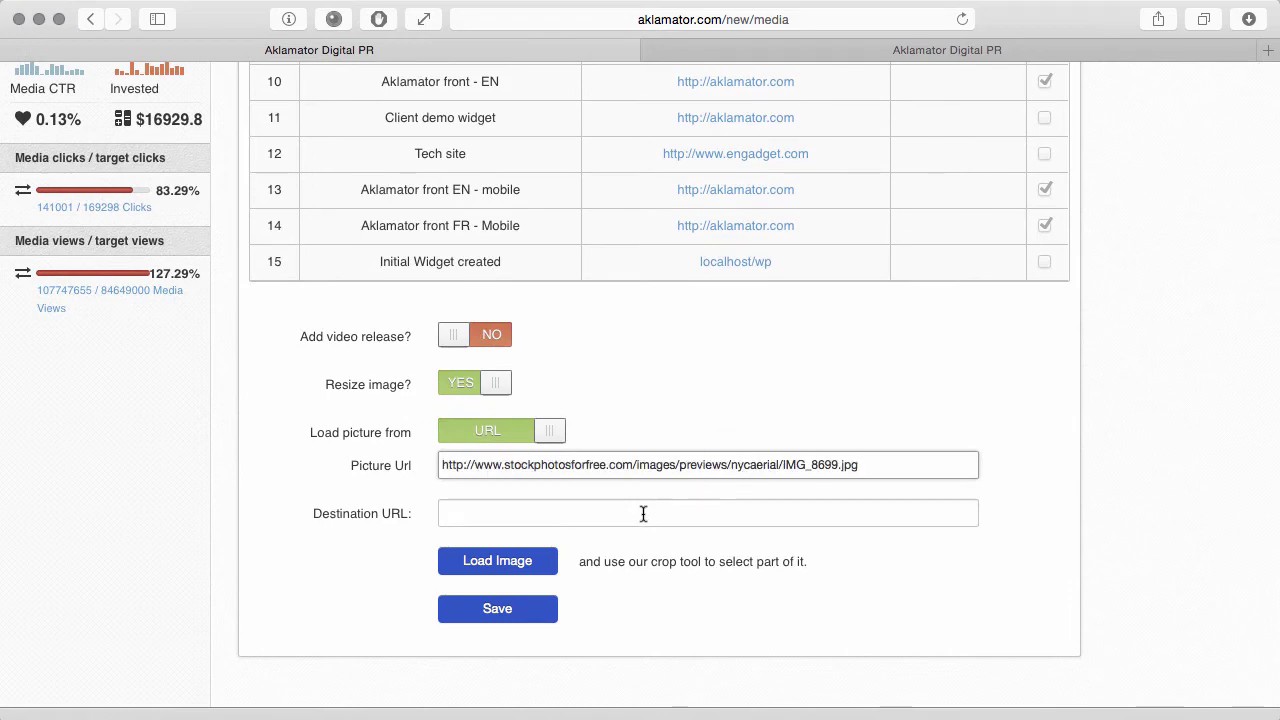
click(643, 515)
text(promocruise.com)
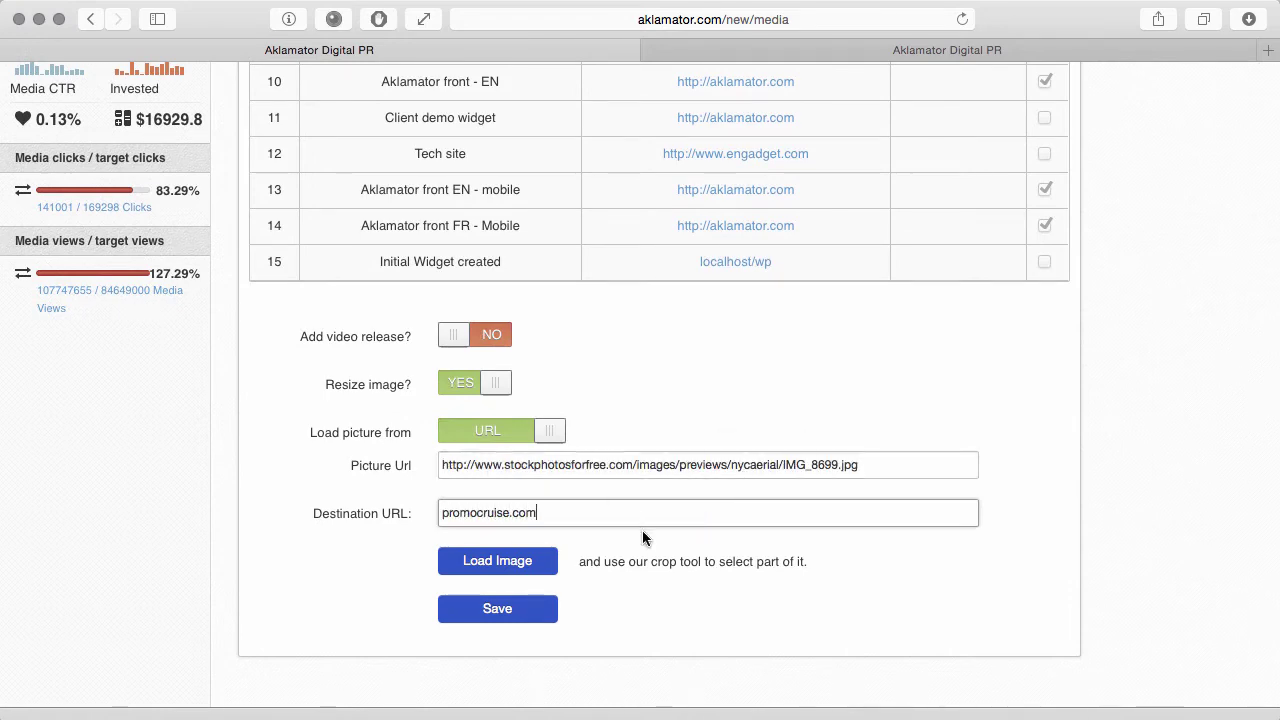
Load the ship photo, crop it to most of the ship, and save the release.
click(537, 563)
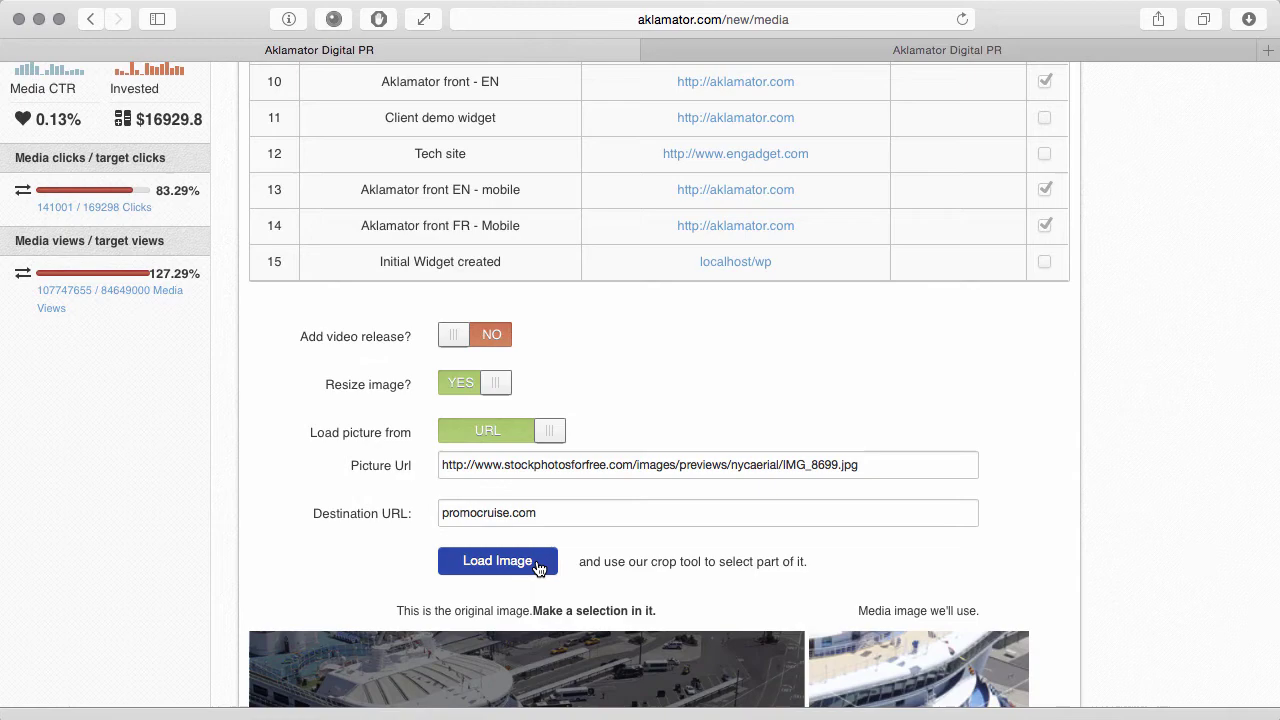
scroll(533, 560, down, 5)
mouse_move(529, 552)
mouse_down()
mouse_move(334, 380)
mouse_move(451, 363)
mouse_up()
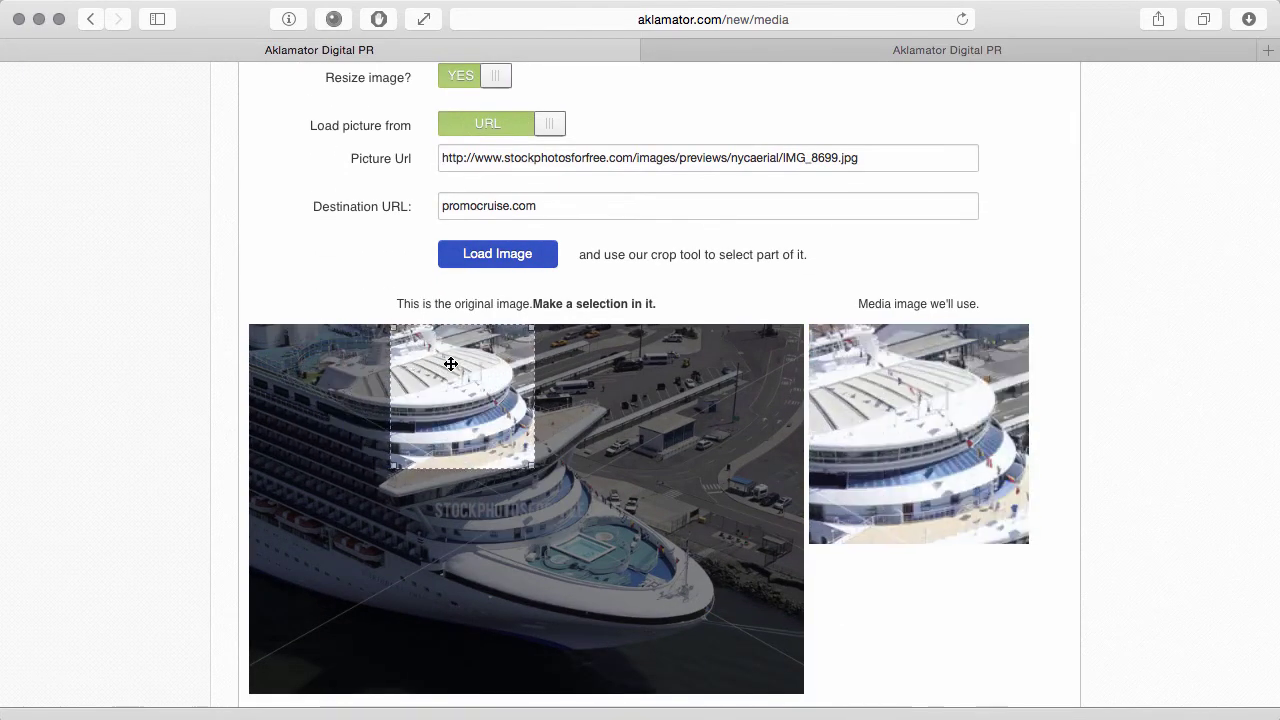
drag(529, 465, 753, 692)
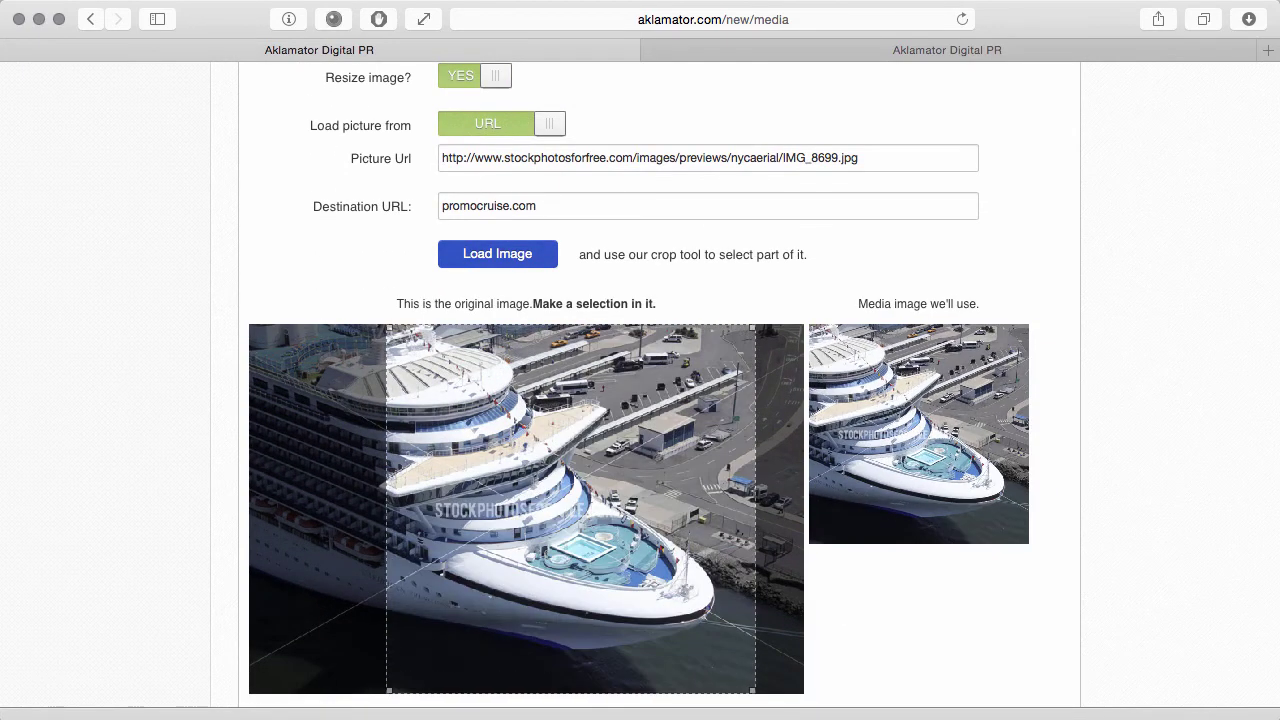
scroll(859, 594, down, 2)
click(499, 612)
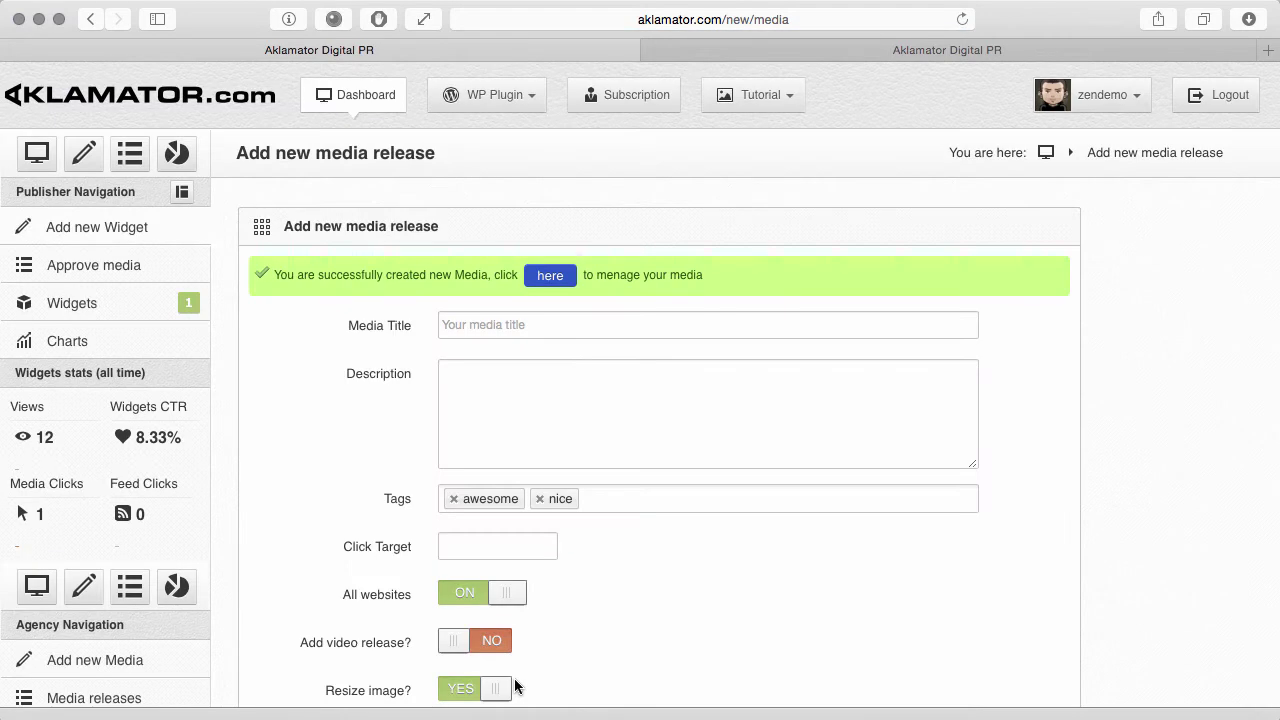
Enable Cruise of your life and approve Ad 2 on the Aklamator widget demo.
click(551, 277)
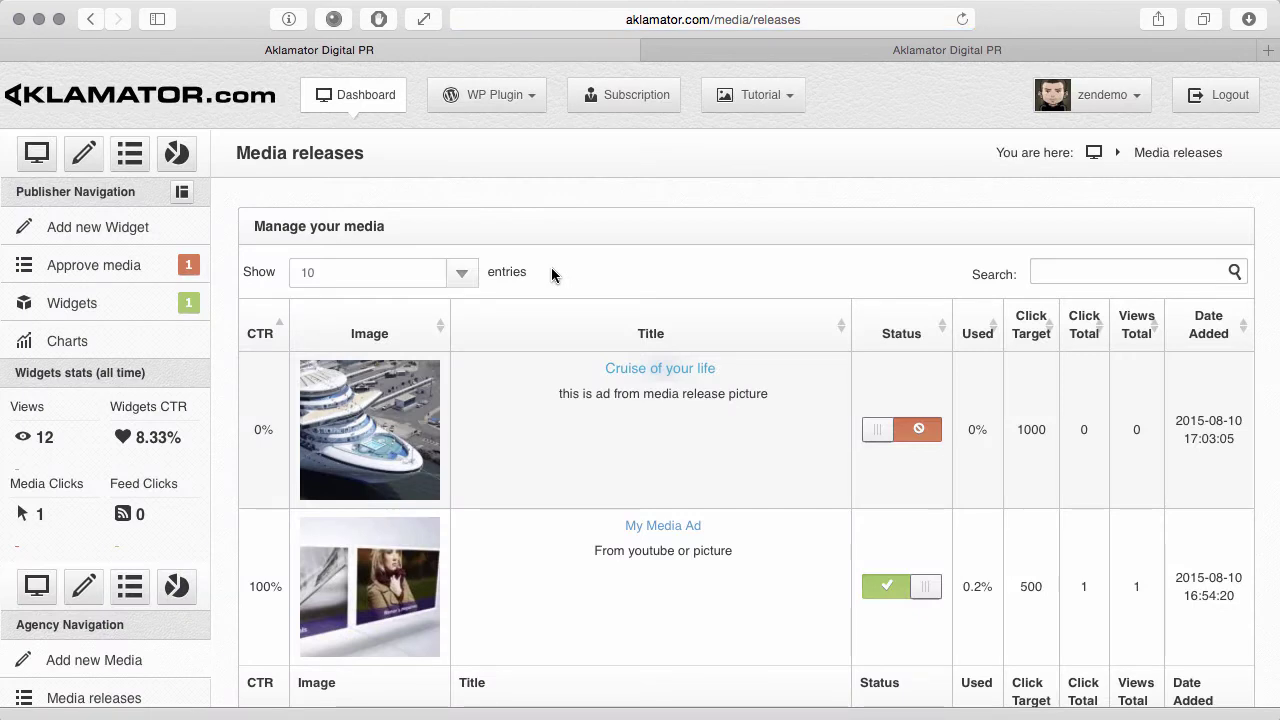
click(886, 430)
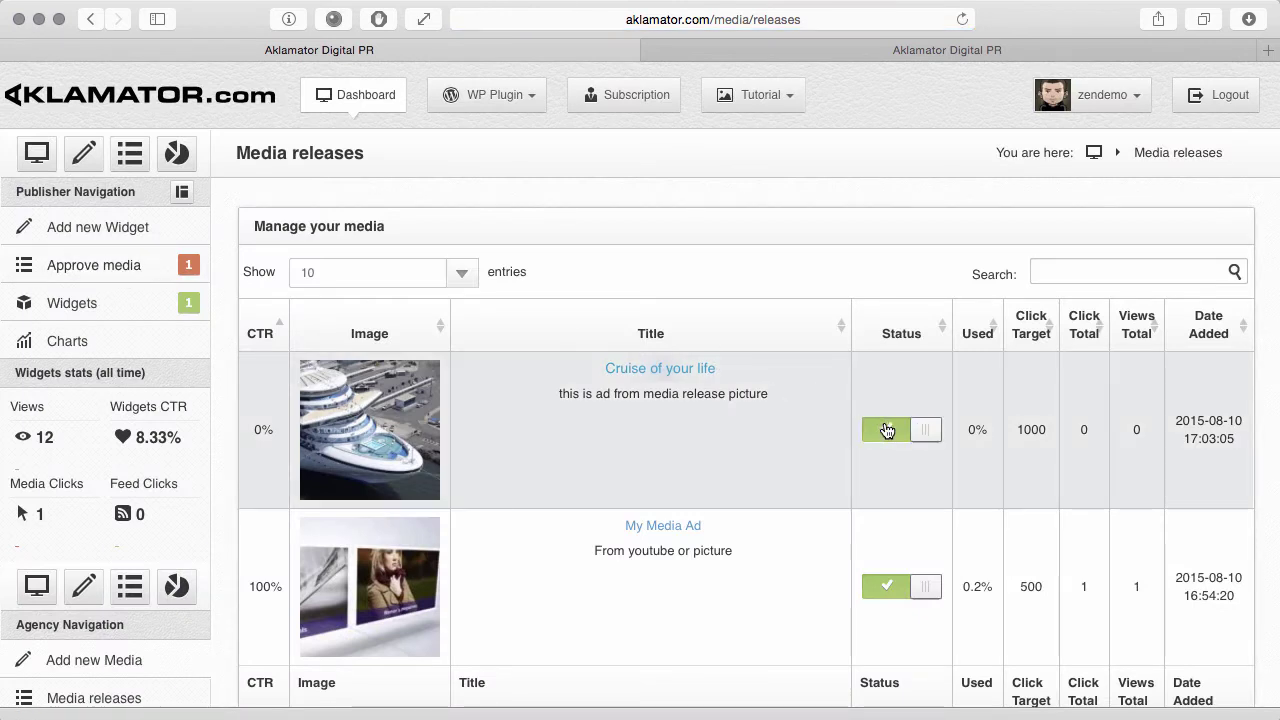
click(113, 266)
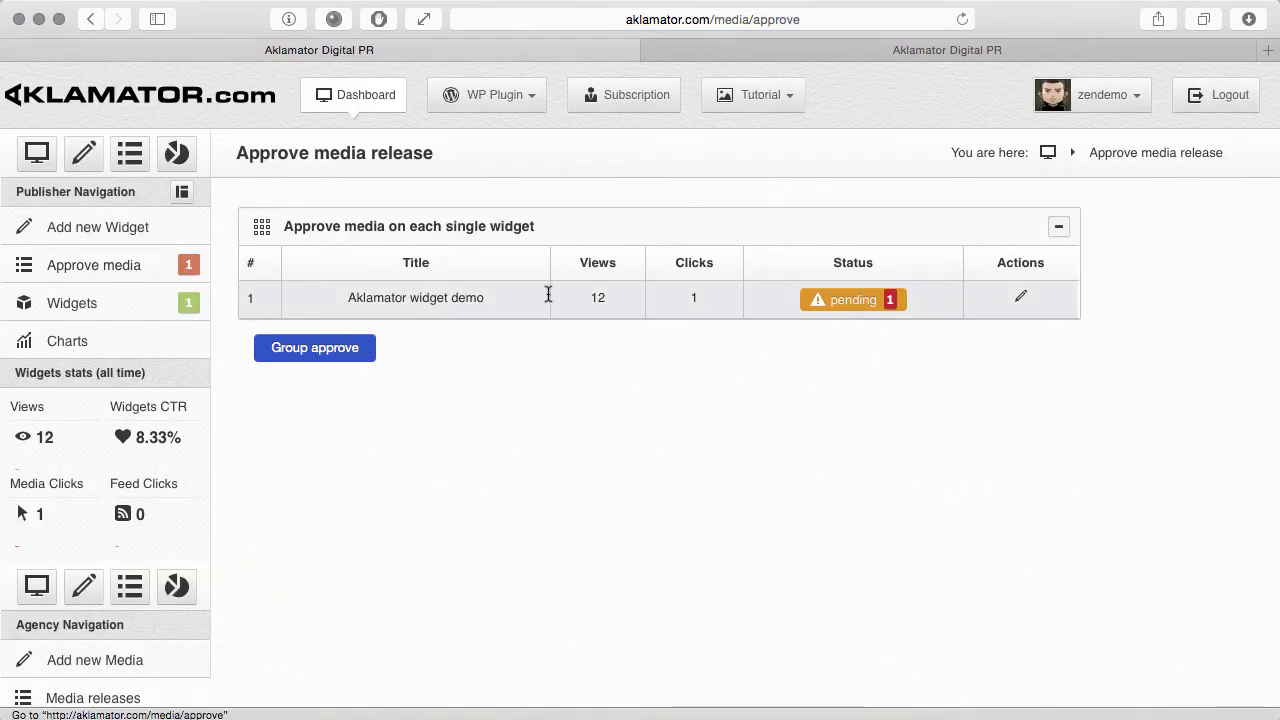
click(865, 300)
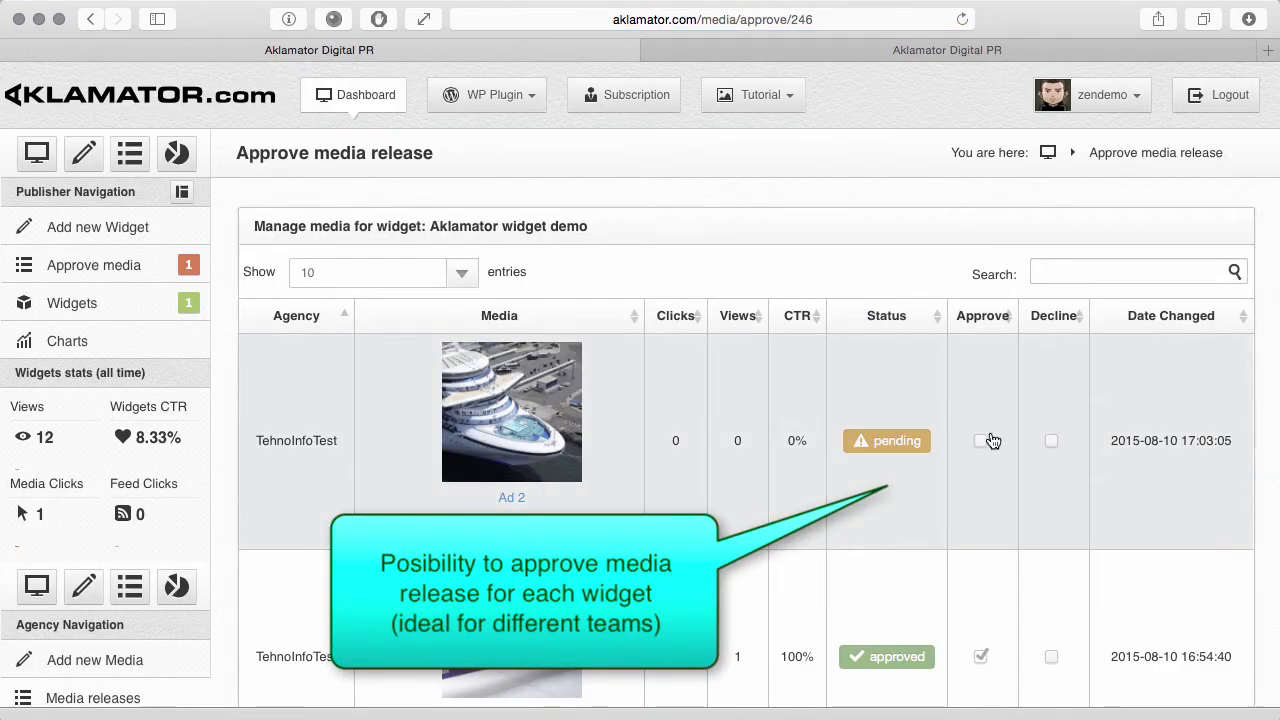
click(982, 441)
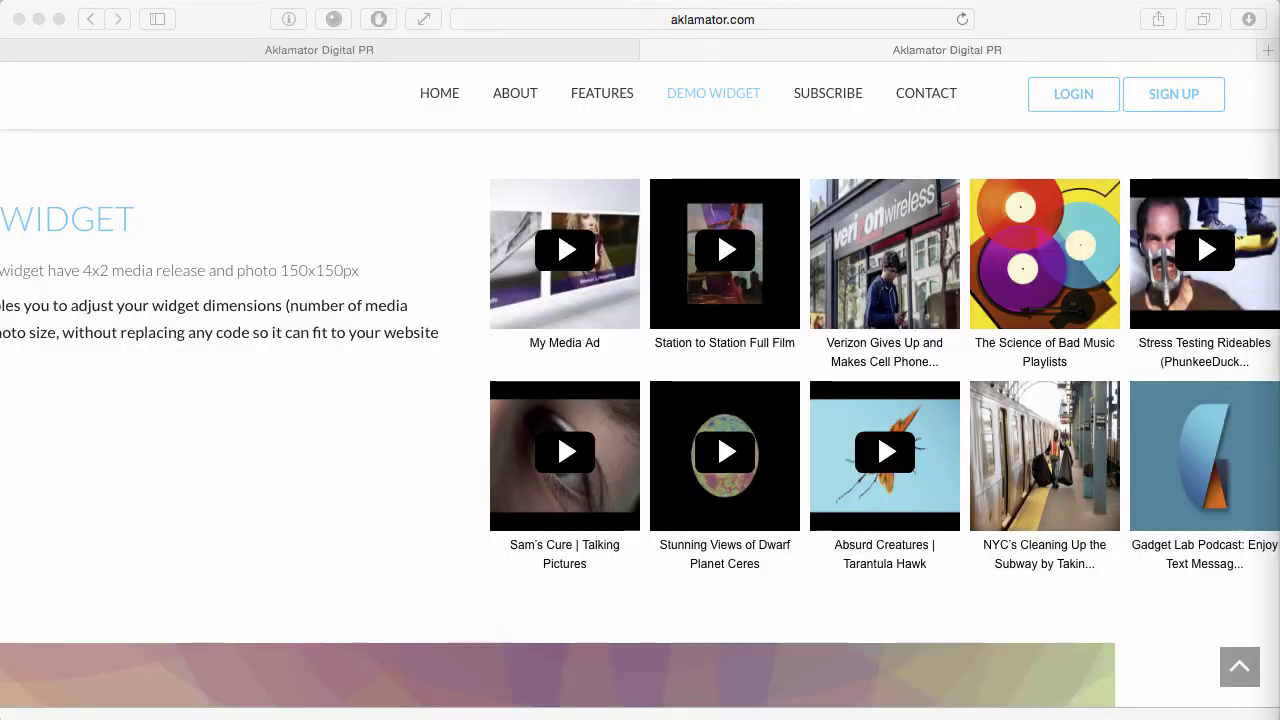
Reload the demo site to see the cruise ship ad, then return to the admin dashboard.
click(958, 19)
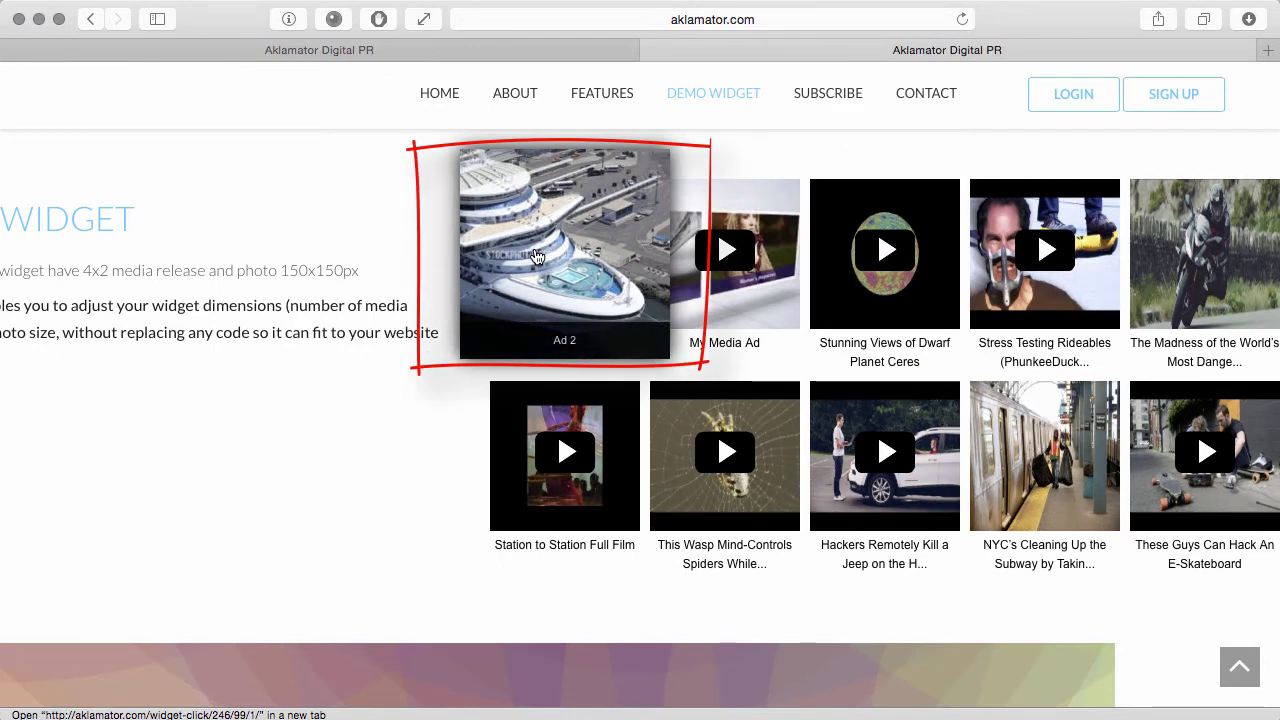
click(443, 49)
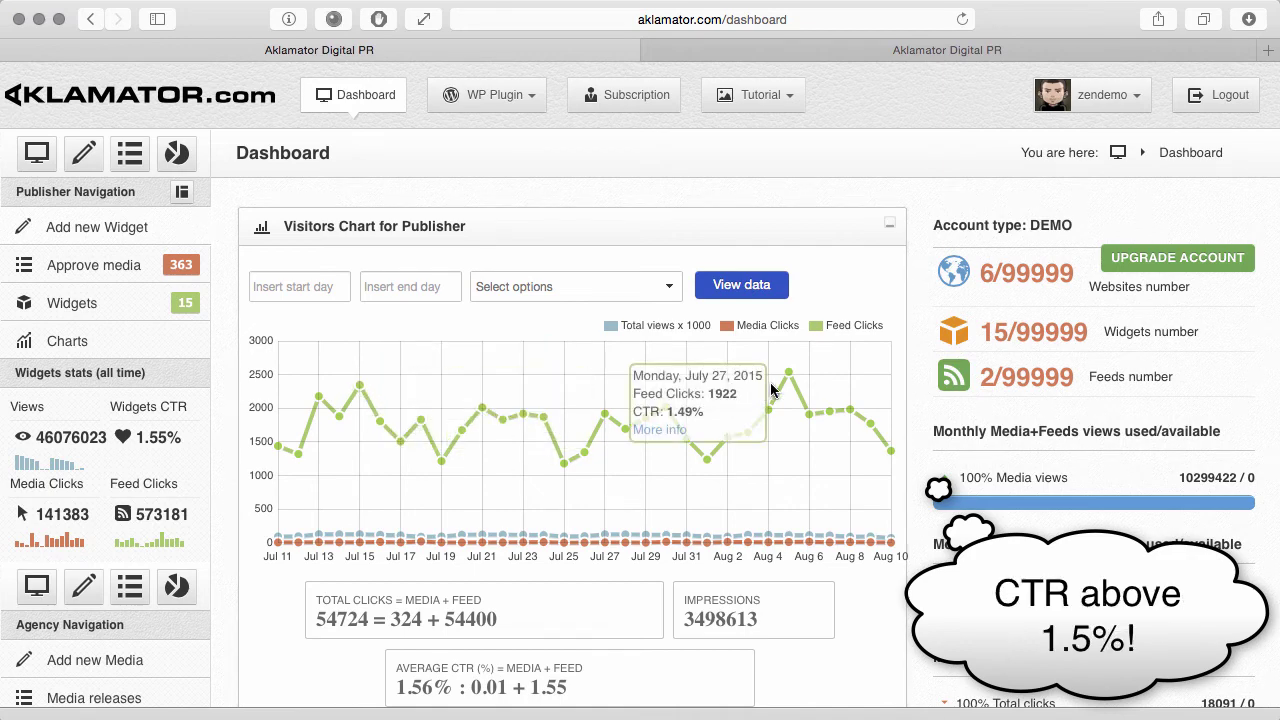
scroll(795, 375, down, 5)
mouse_move(575, 400)
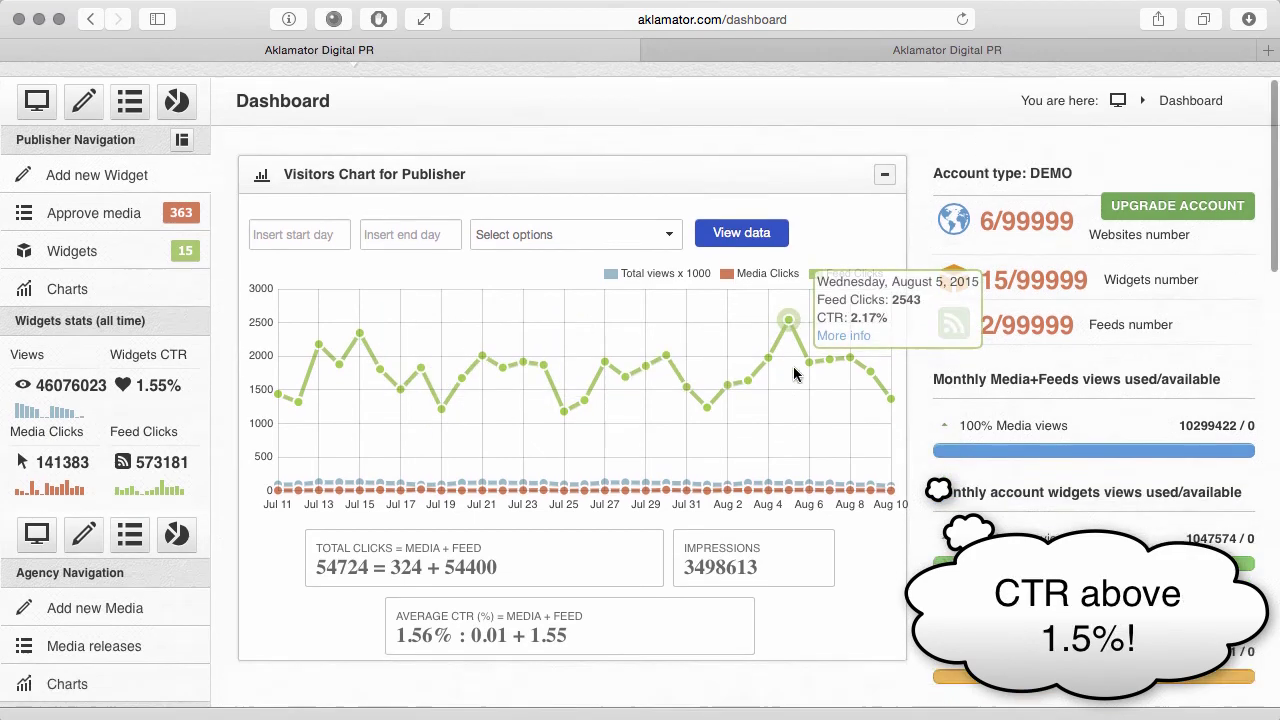
scroll(795, 375, down, 4)
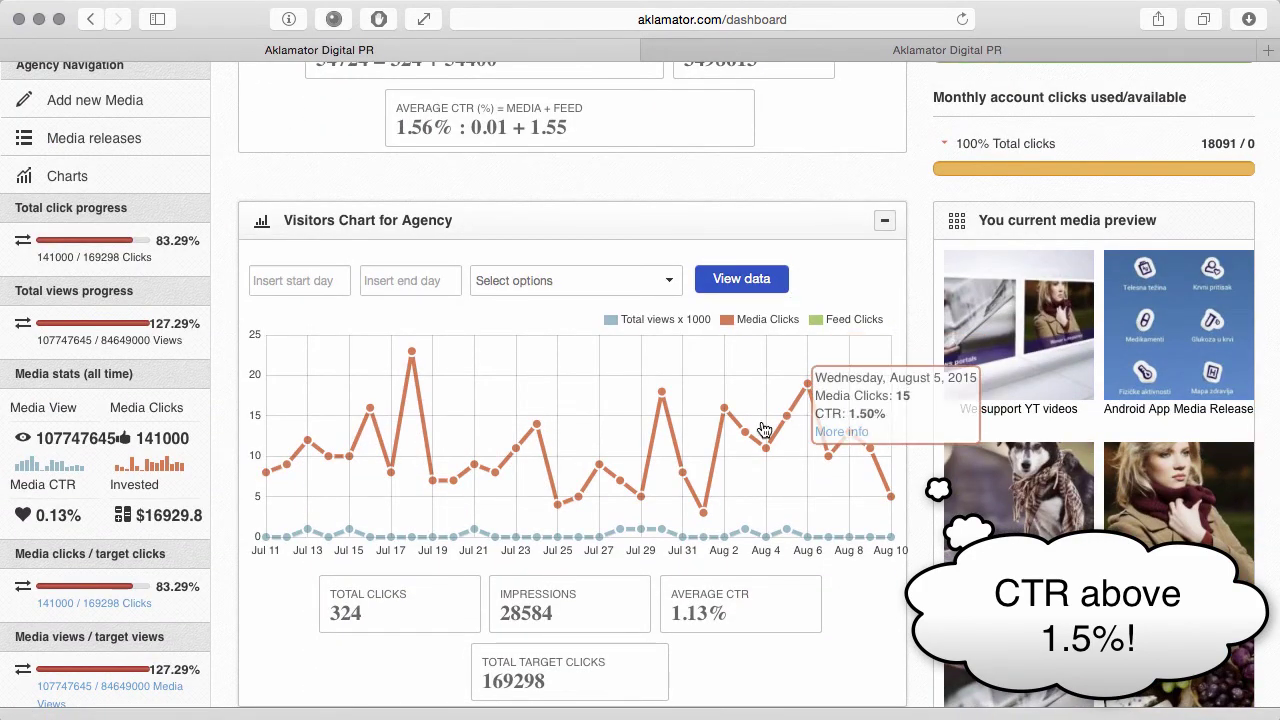
mouse_move(807, 453)
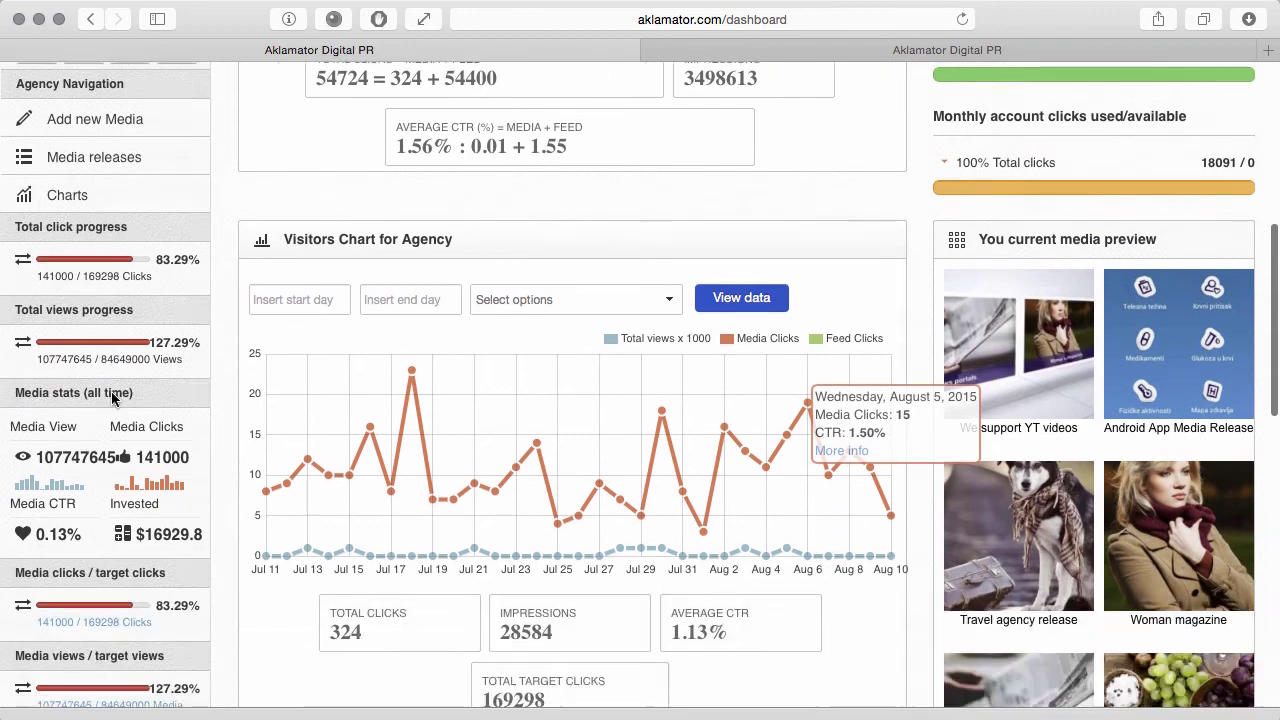
scroll(111, 391, down, 3)
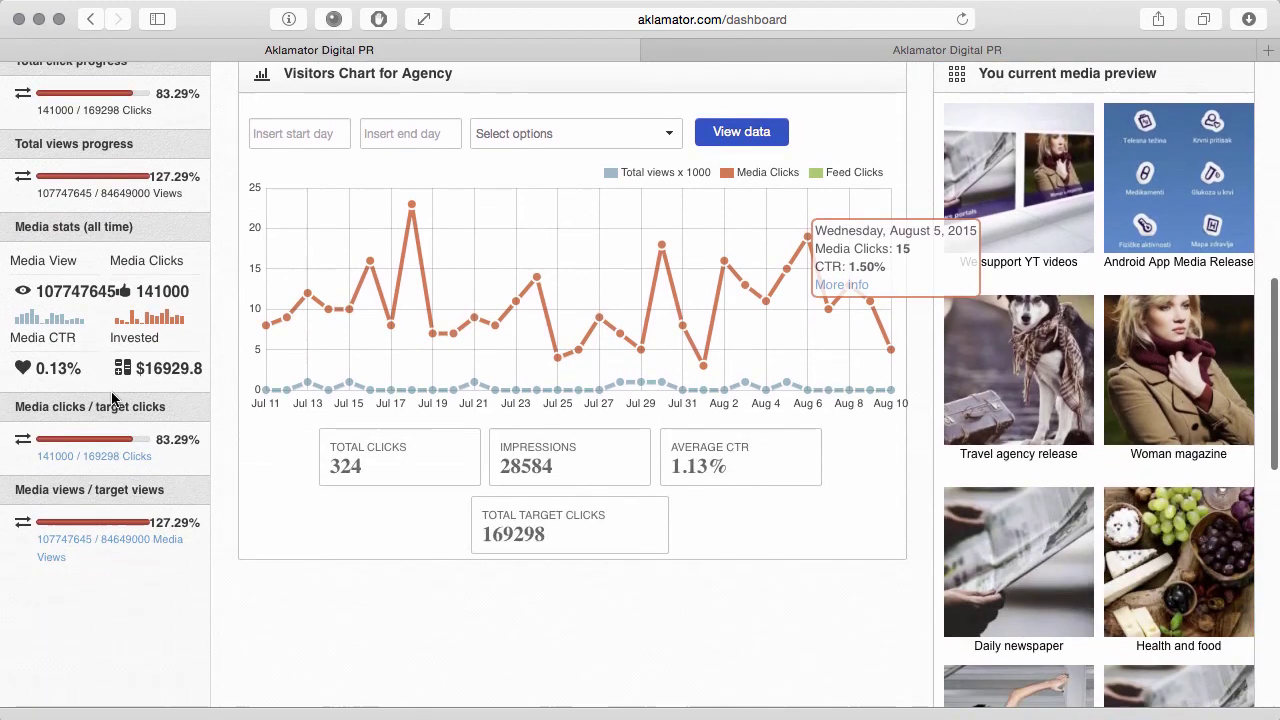
scroll(112, 397, up, 2)
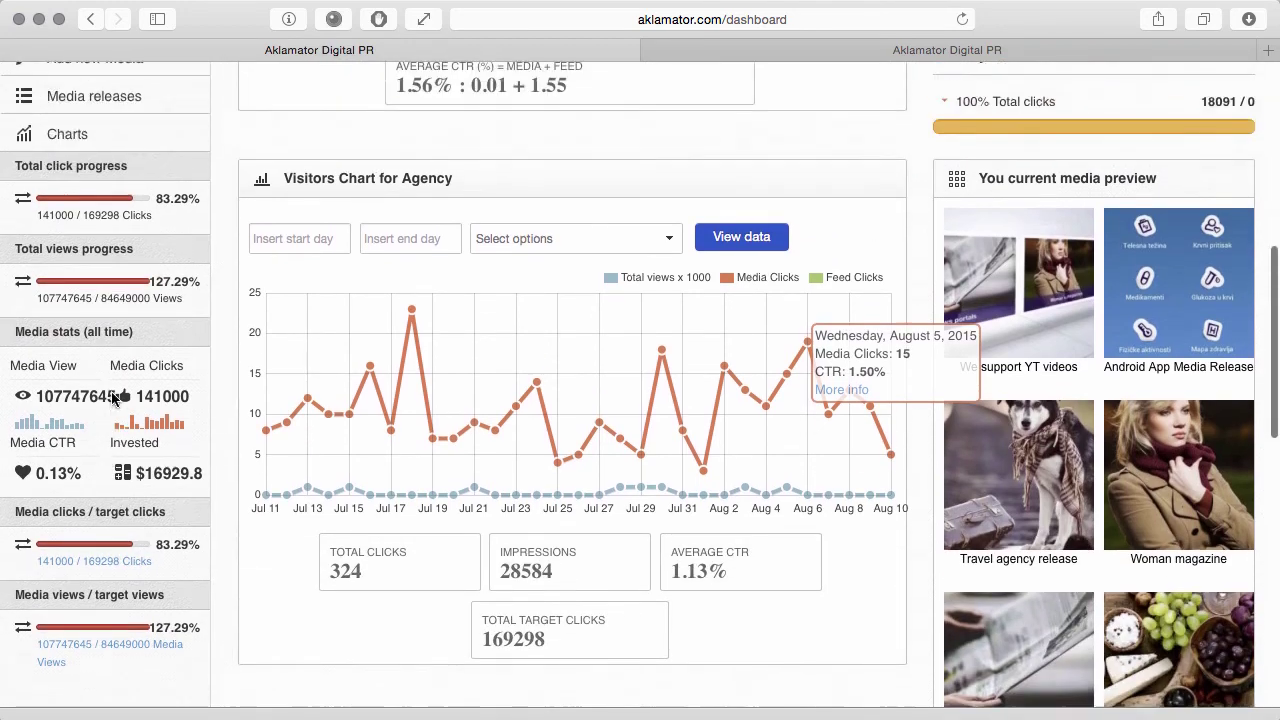
scroll(112, 397, up, 2)
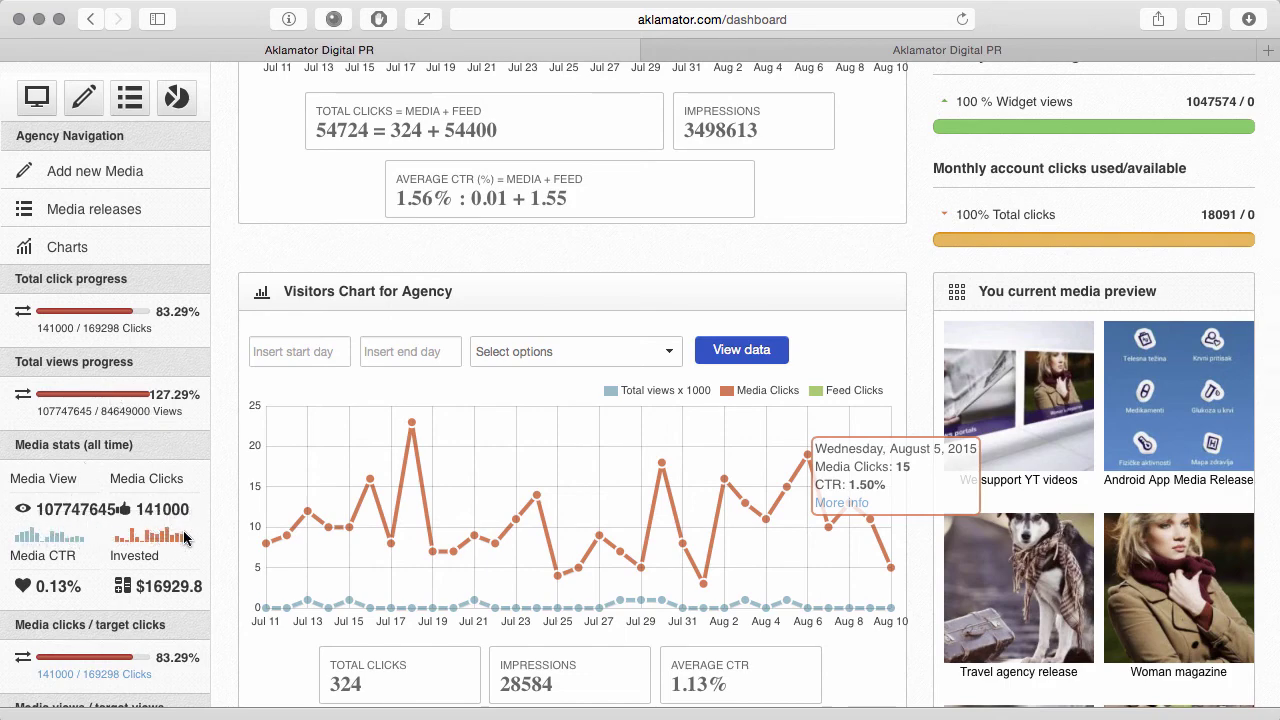
scroll(185, 539, up, 2)
scroll(190, 539, up, 1)
scroll(193, 539, up, 1)
scroll(197, 539, up, 2)
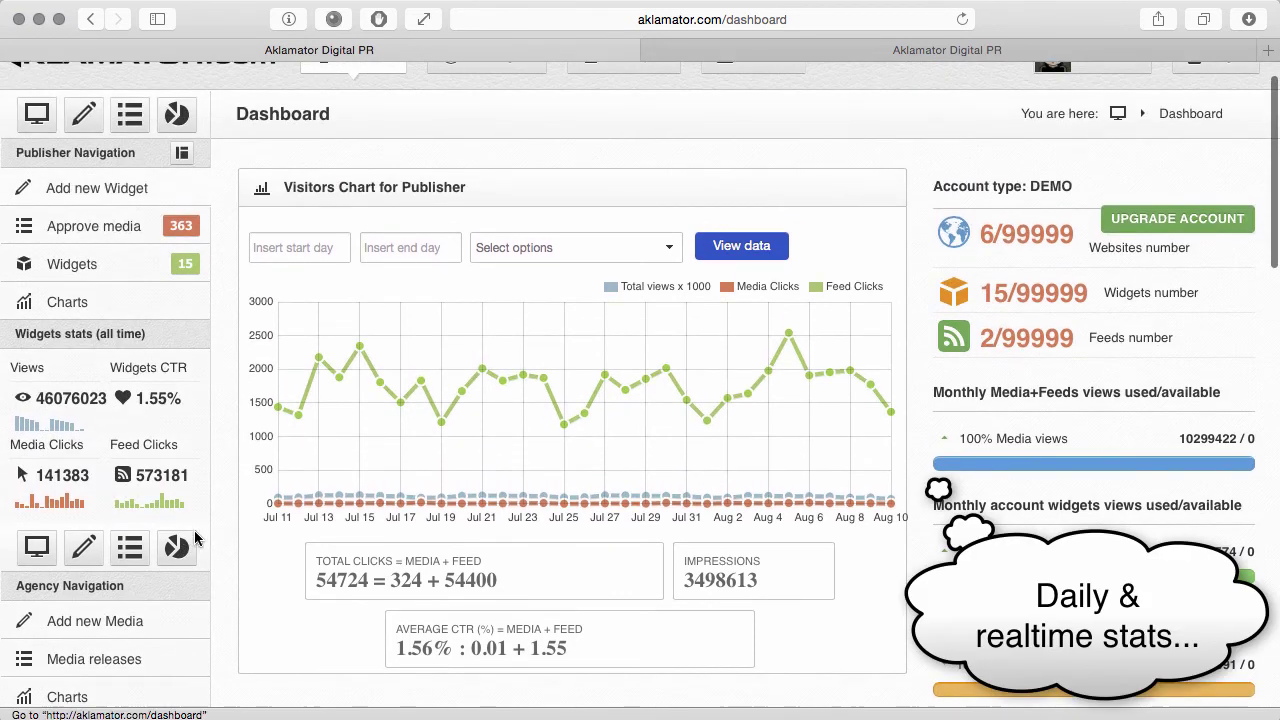
Open the detailed feed clicks page for 2015-8-6 from the chart tooltip's More info.
click(806, 371)
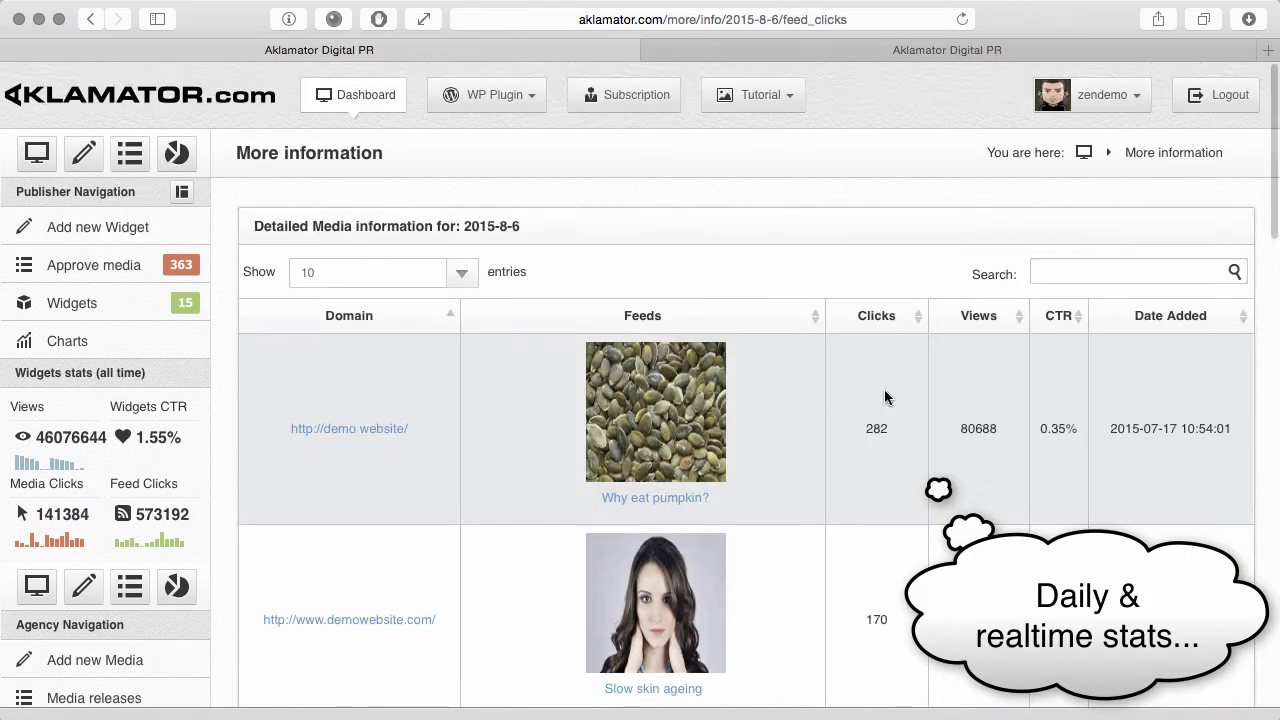